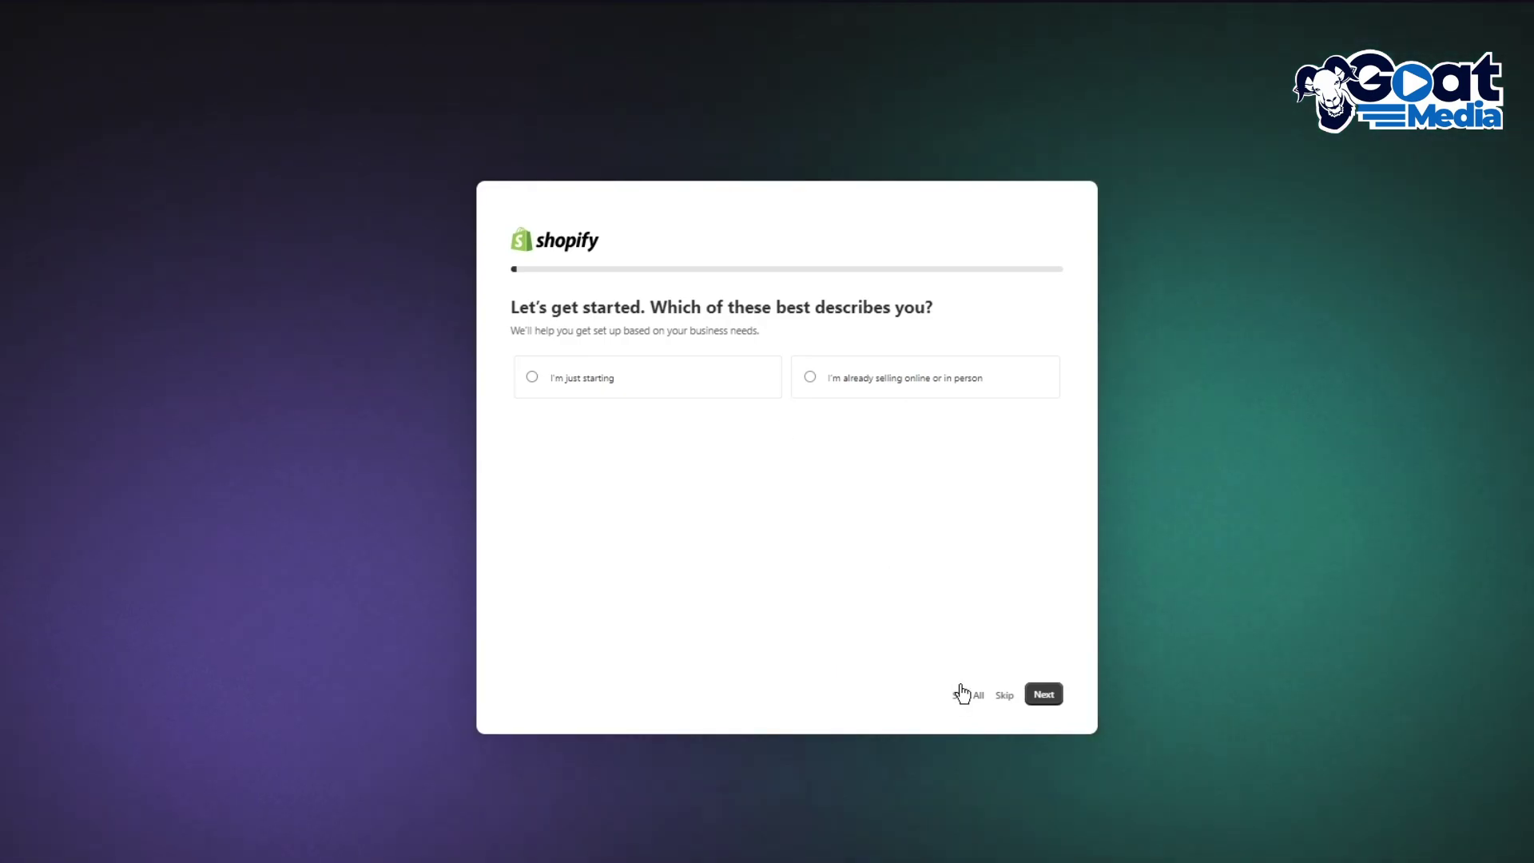
Skip the setup questions and keep Pakistan as the business location
click(965, 694)
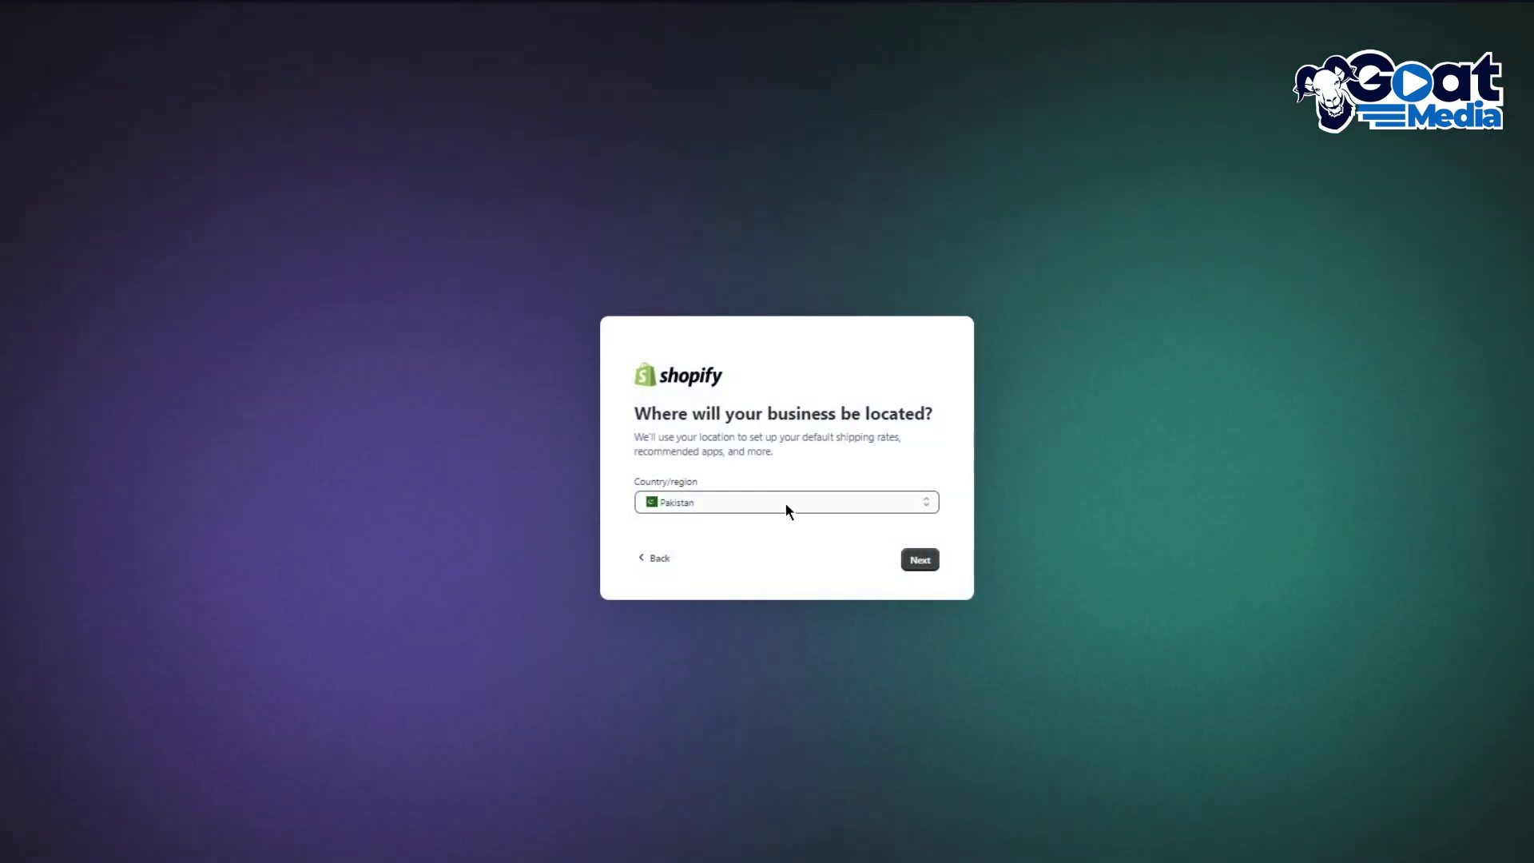
click(924, 567)
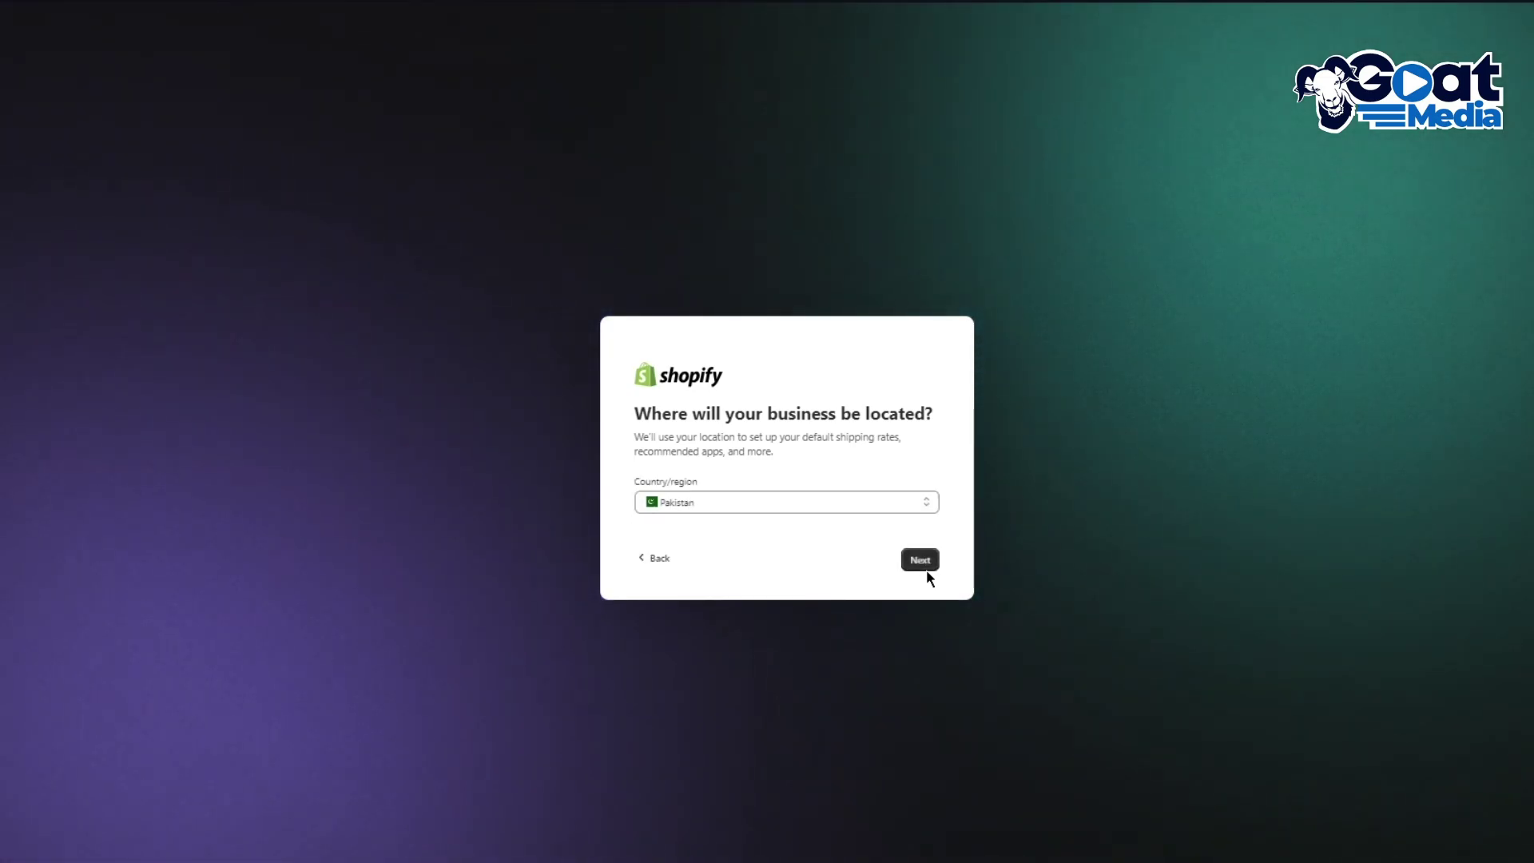
click(926, 565)
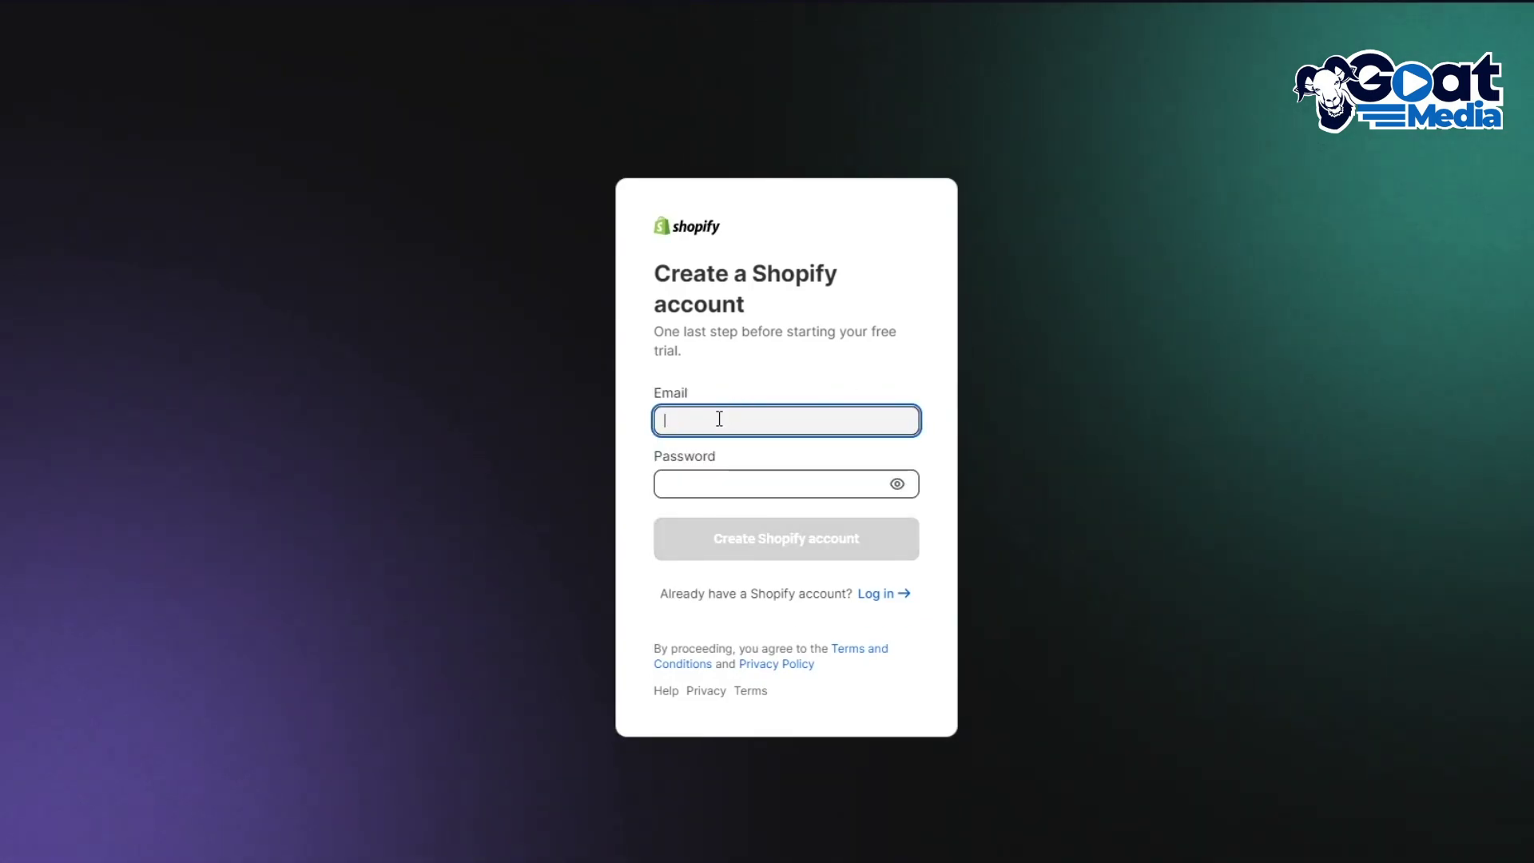
Sign up by pasting the email address, entering a password and submitting
right_click(720, 418)
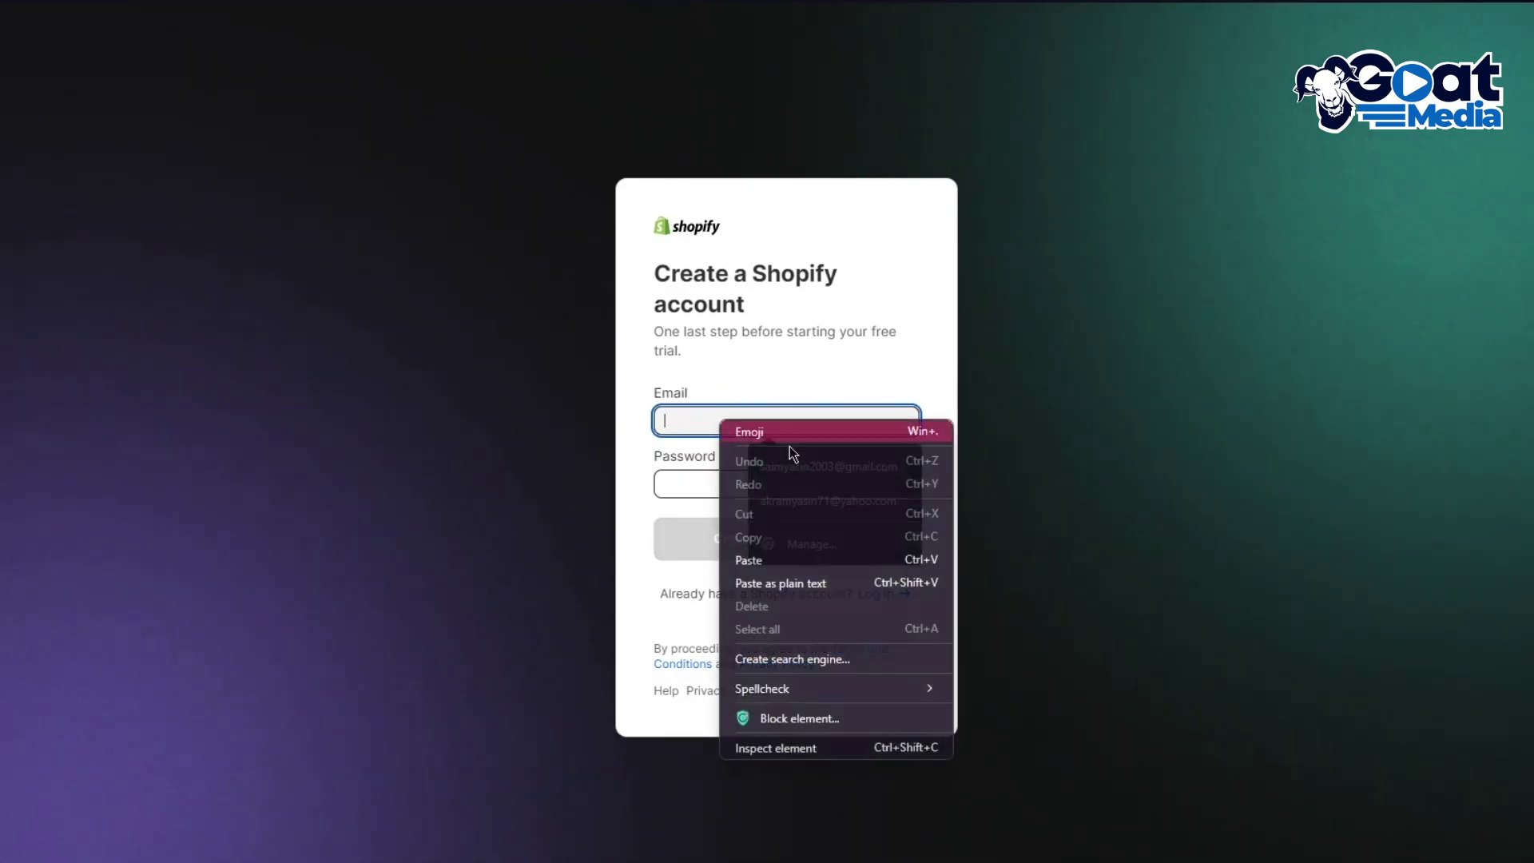
click(781, 557)
click(716, 483)
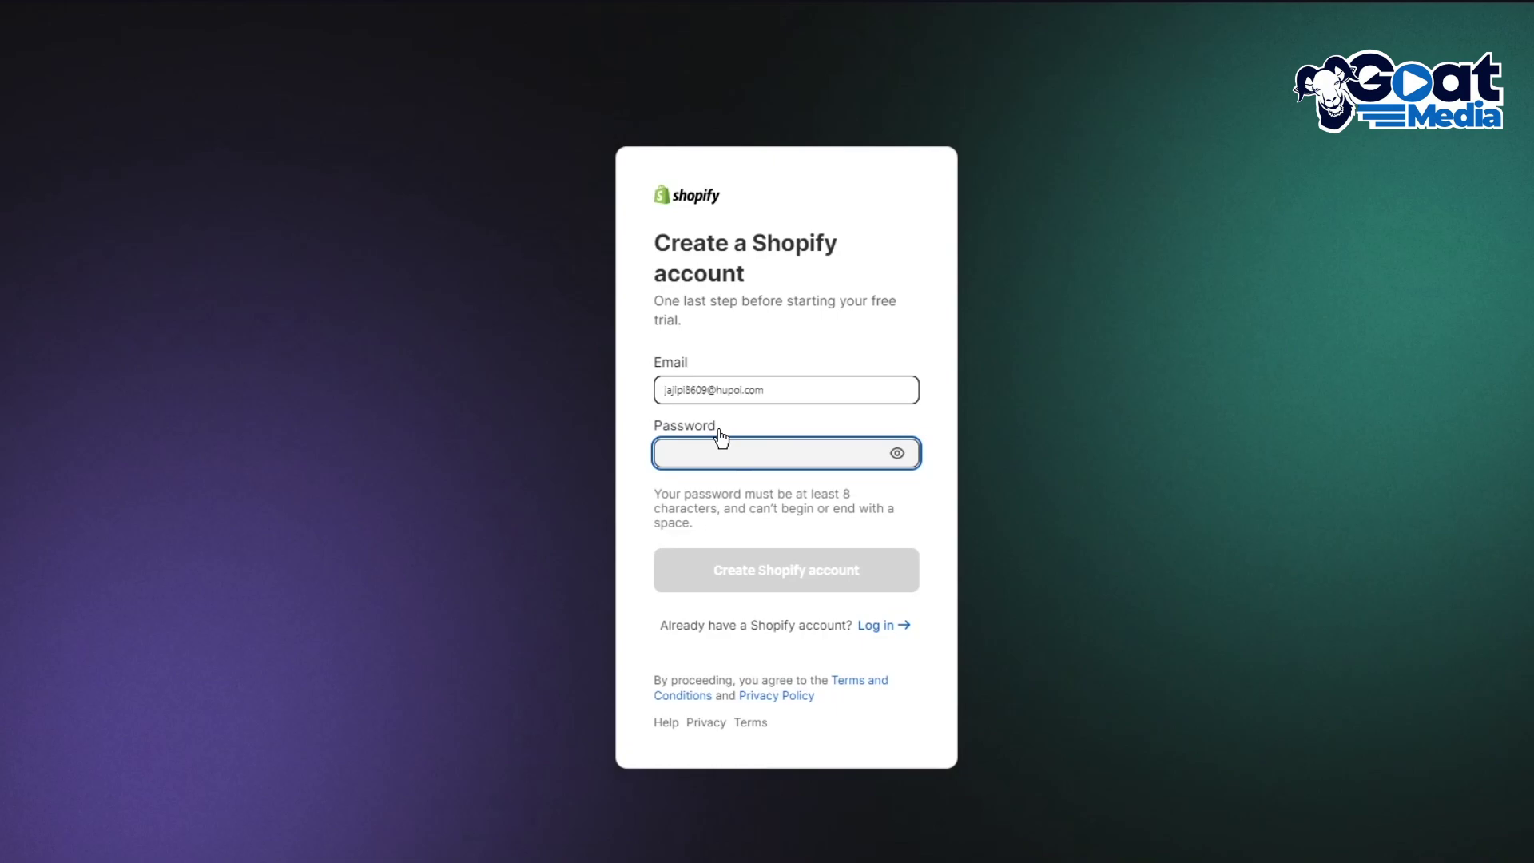
text(•••••)
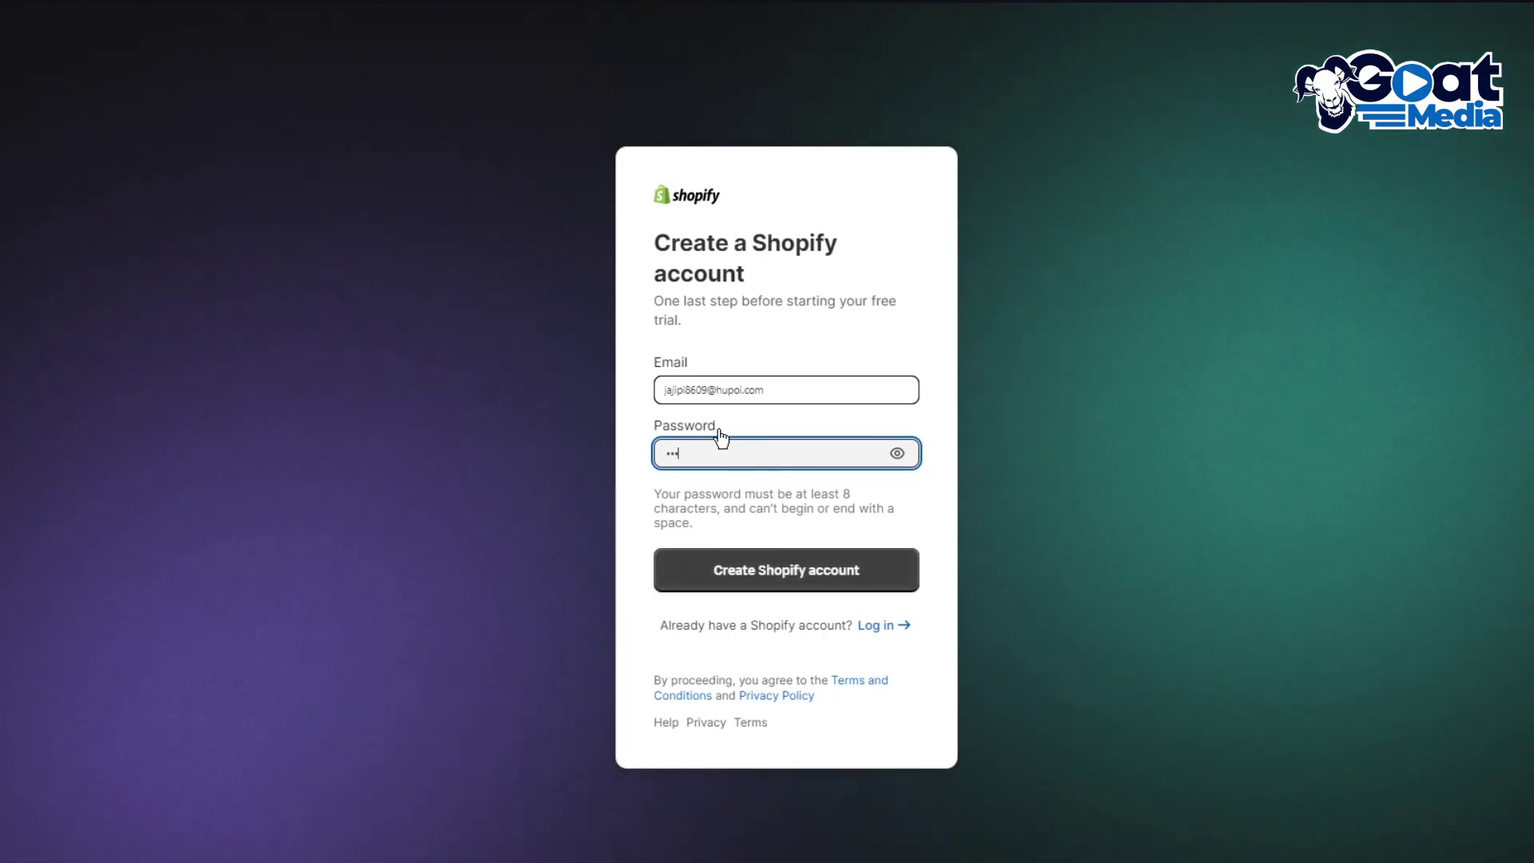
text(••••)
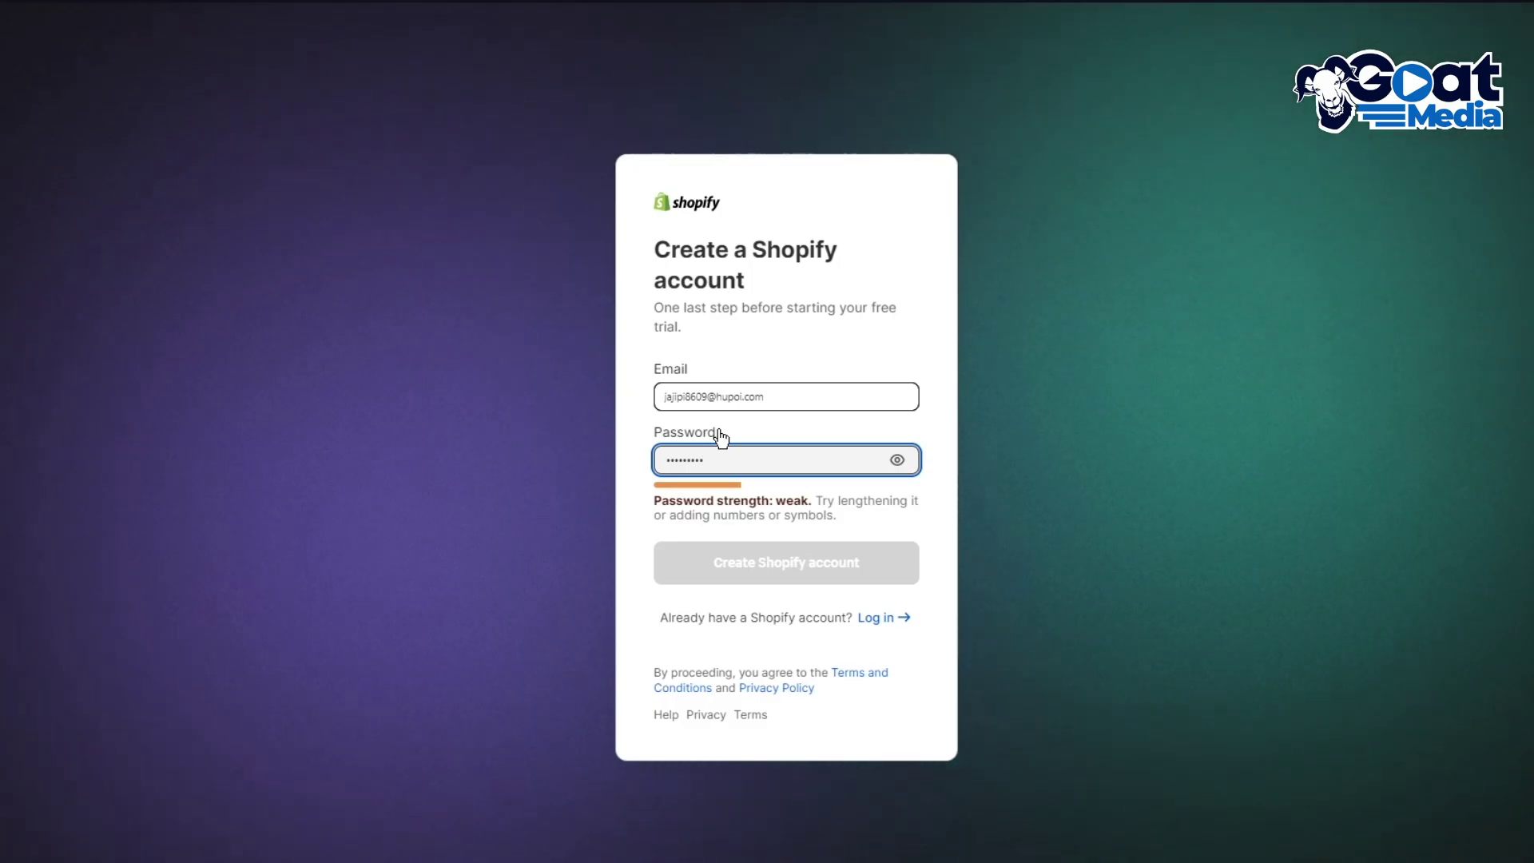
key(Return)
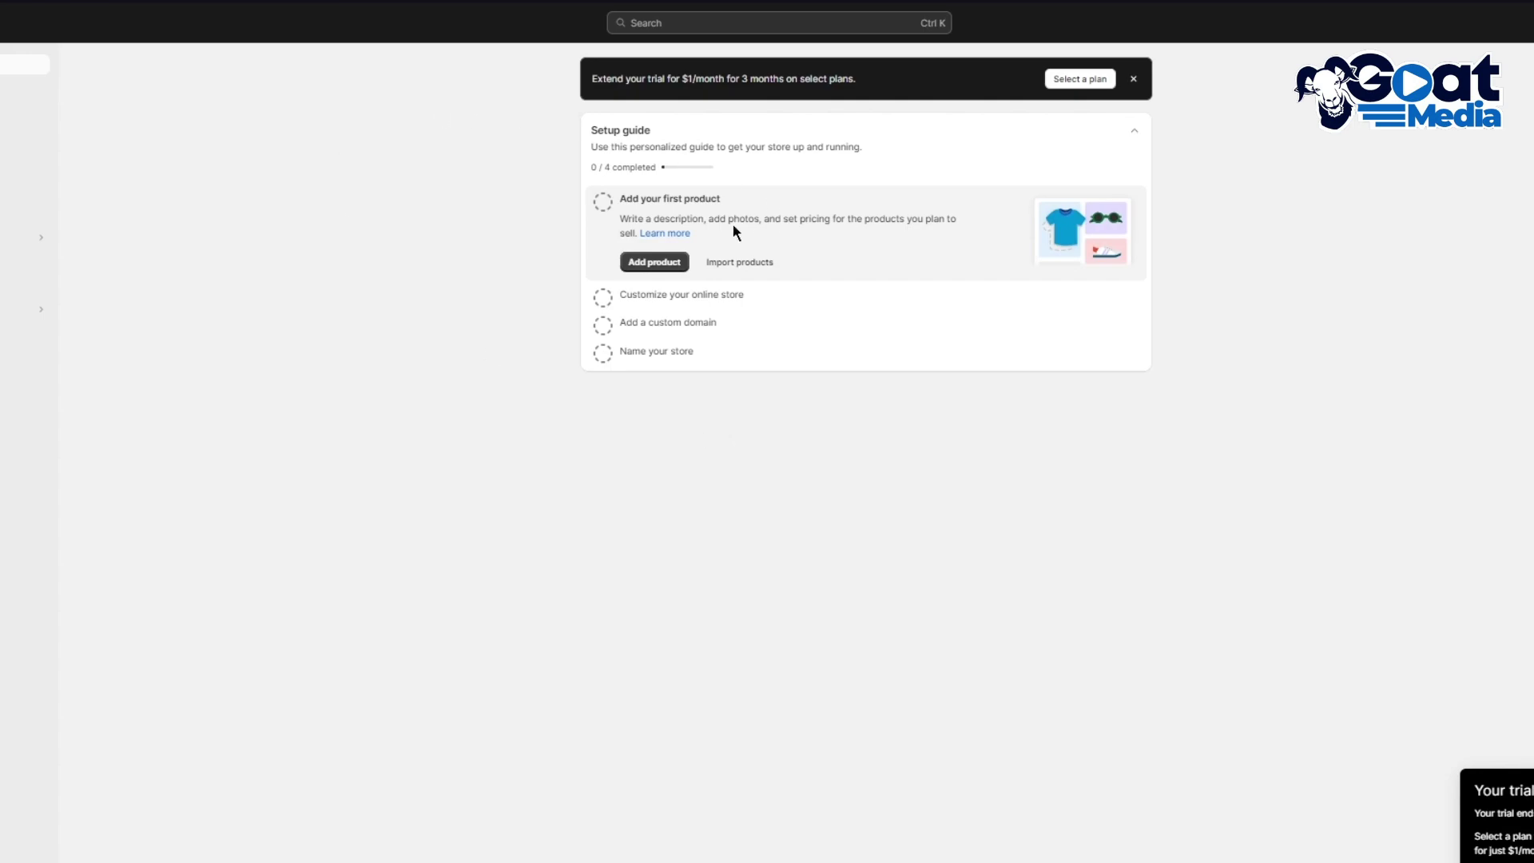
Wait for the admin Home with its 0-of-4 Setup guide to load, clearing stray text selections
drag(637, 200, 1147, 369)
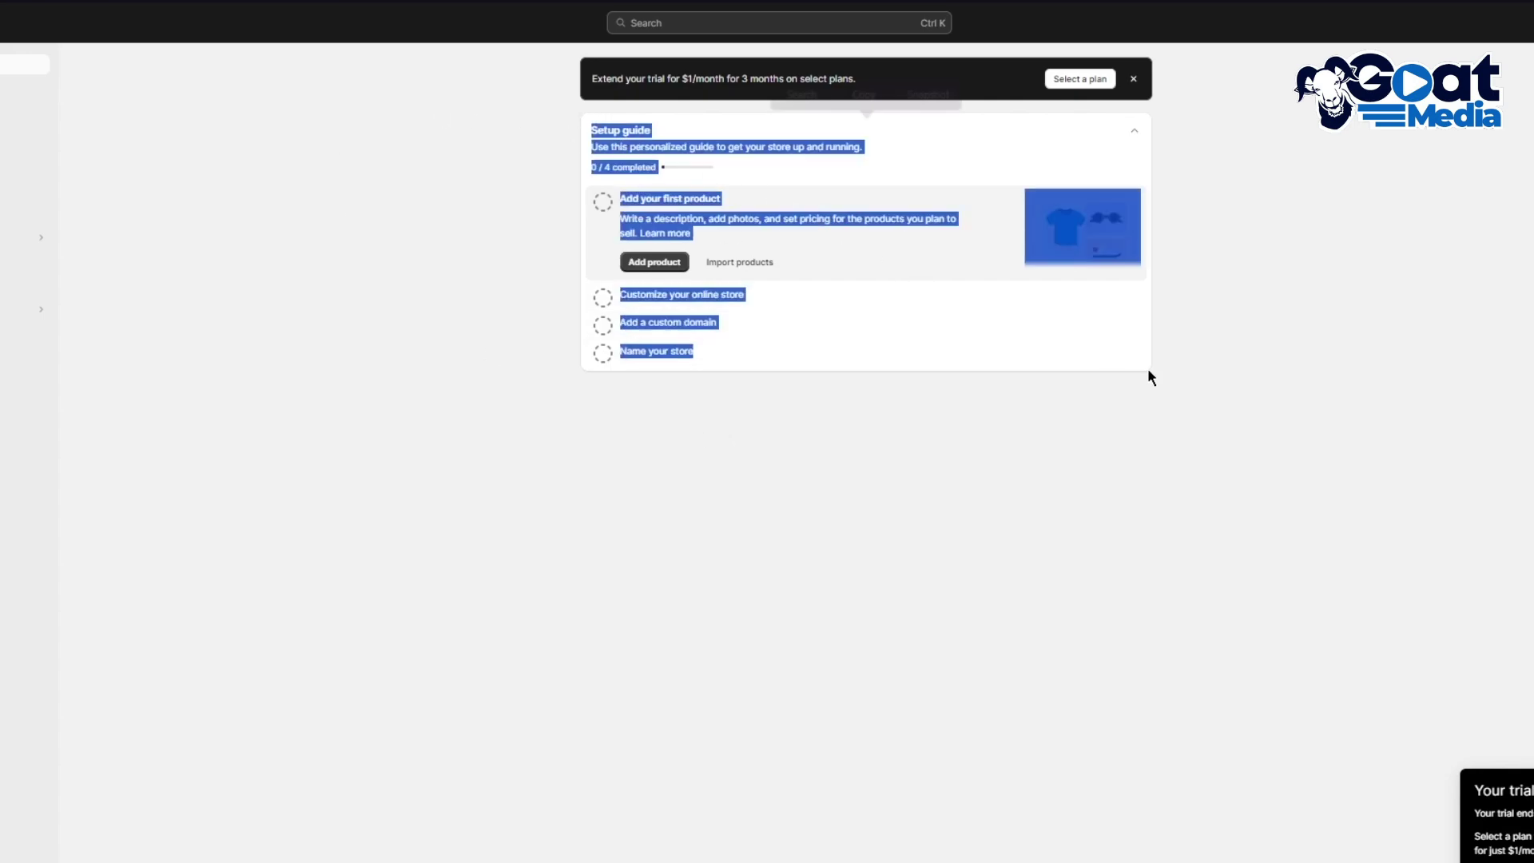
click(1139, 452)
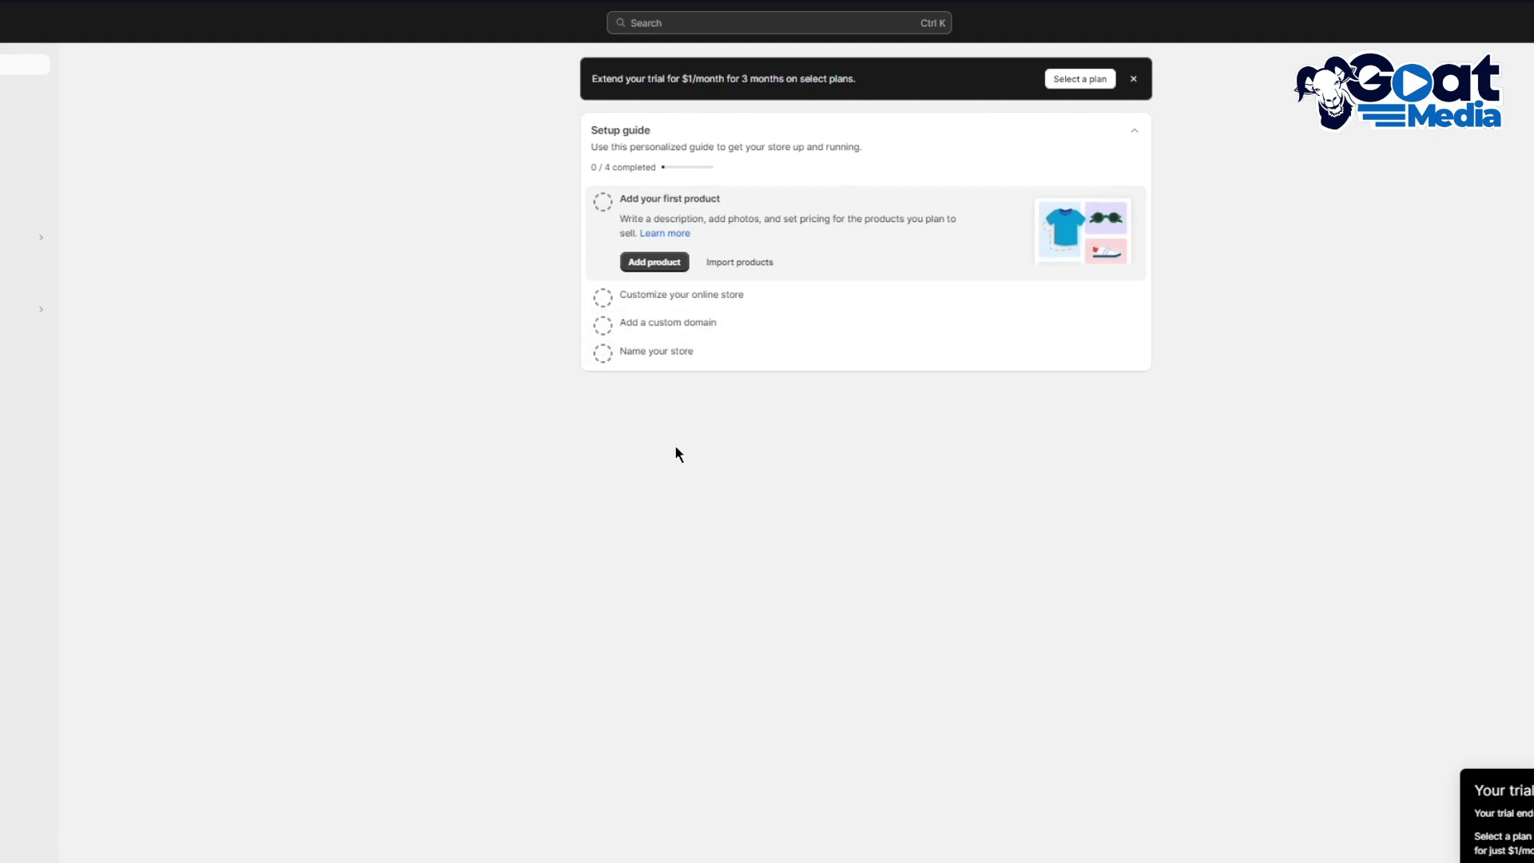
drag(675, 452, 441, 193)
click(414, 216)
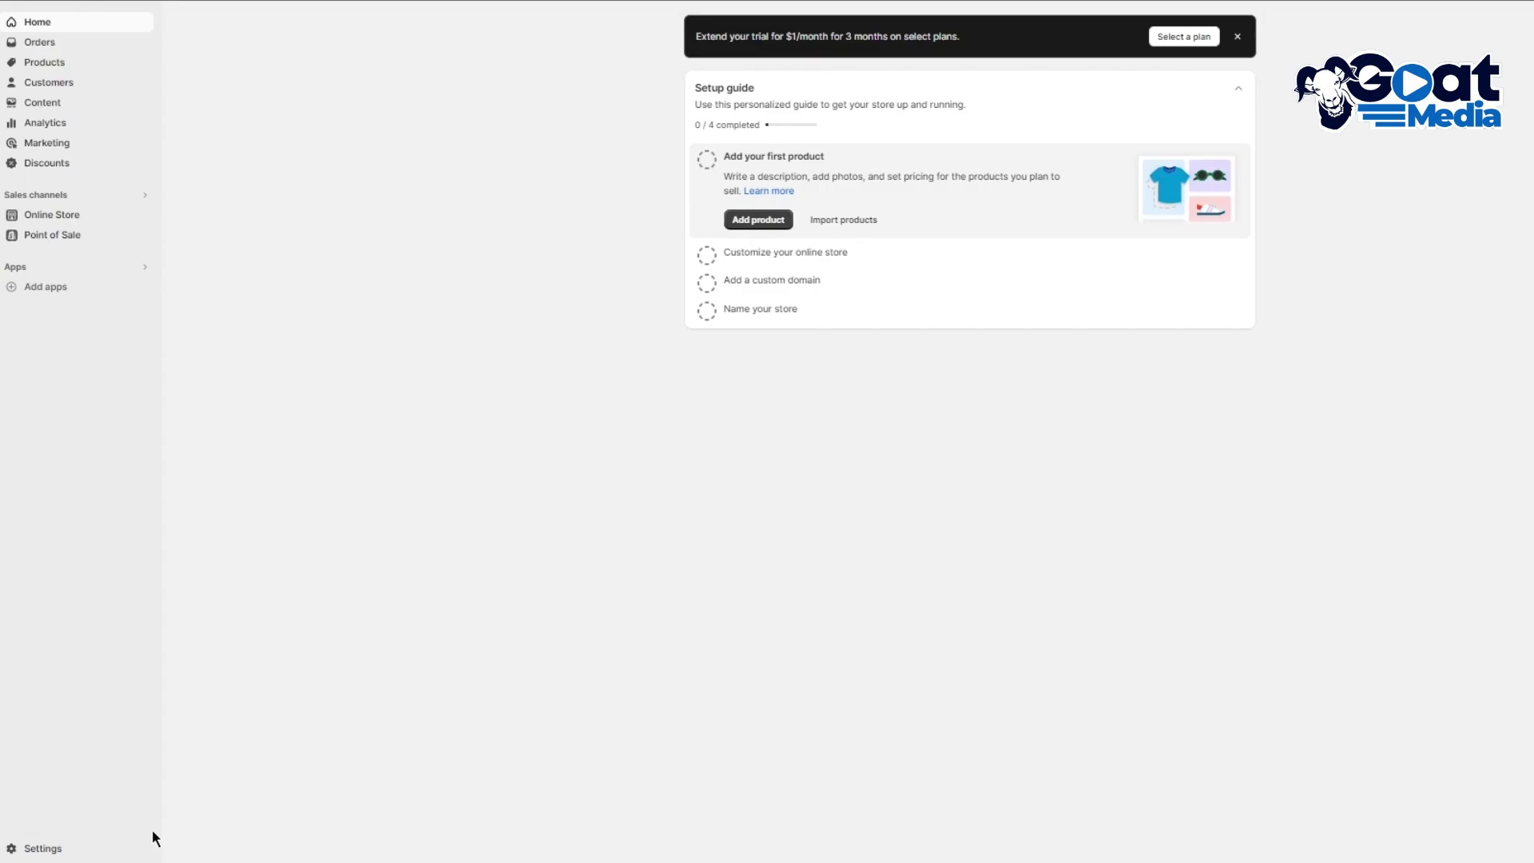
click(69, 847)
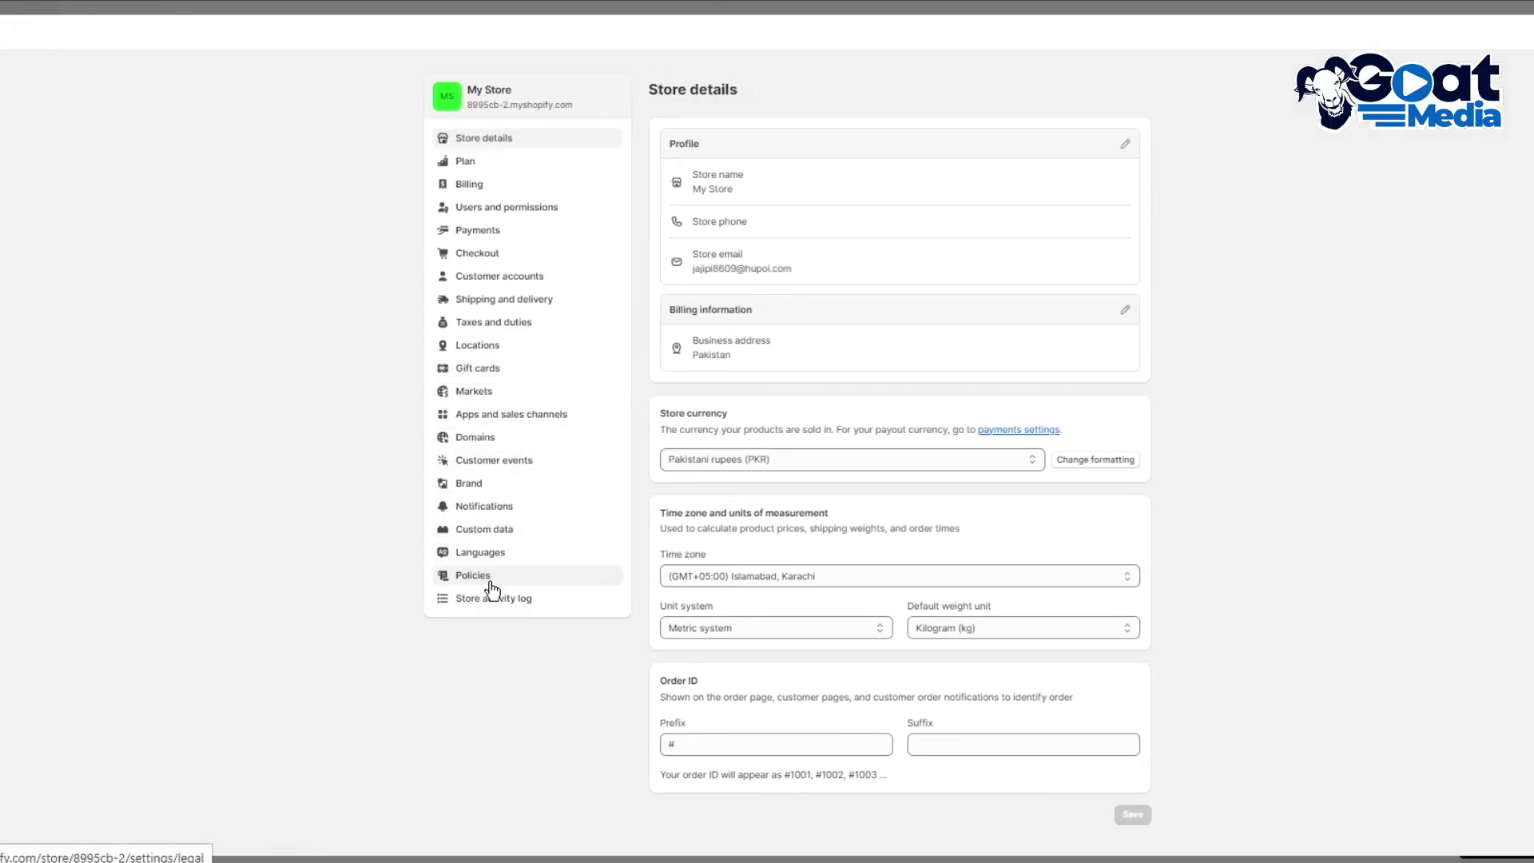
click(474, 439)
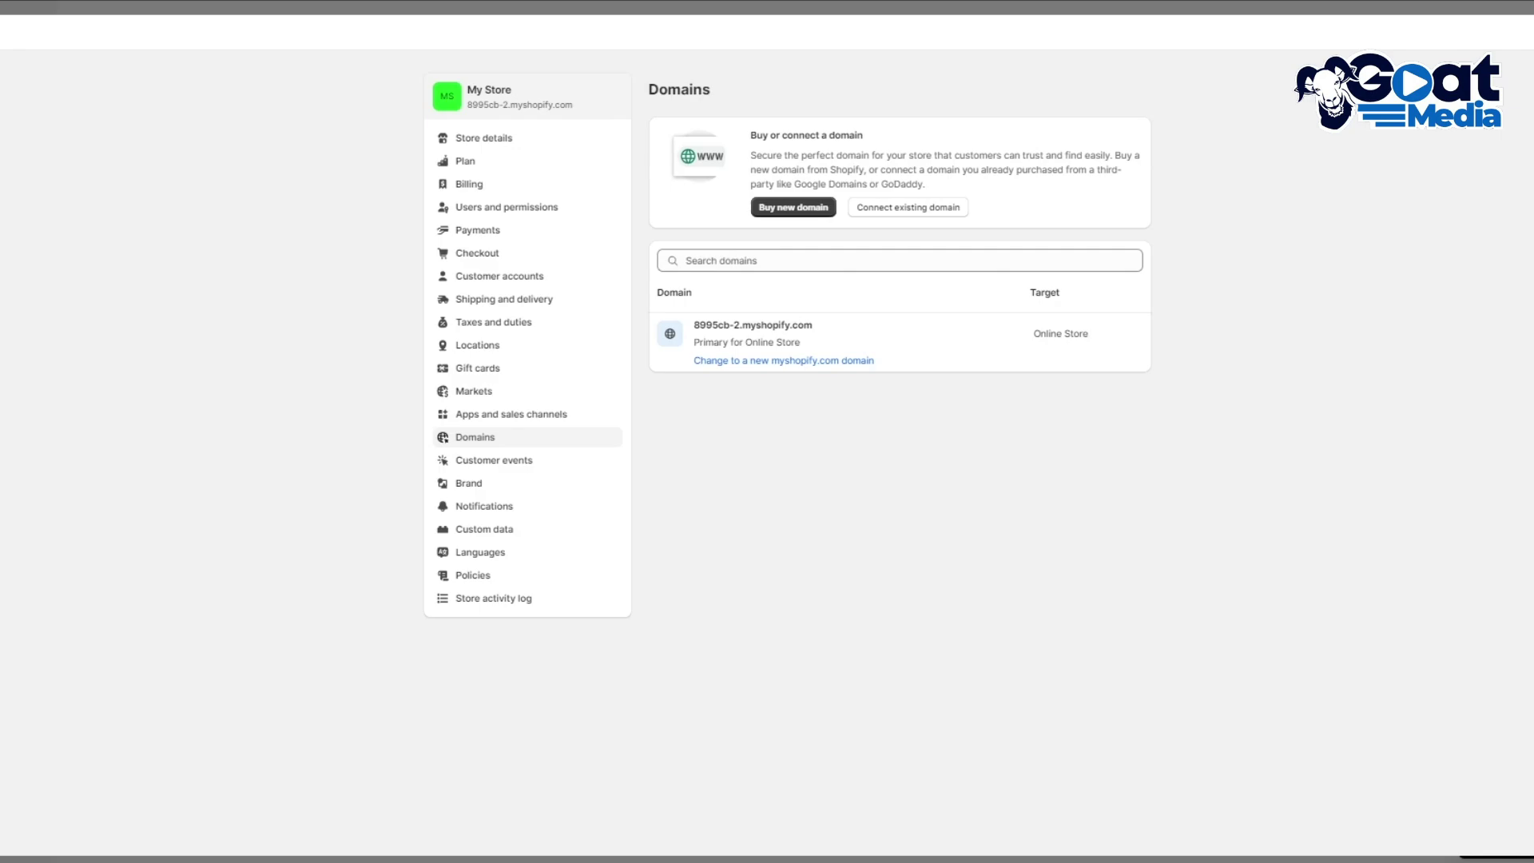
Close Shopify settings and dismiss the account menu
key(Escape)
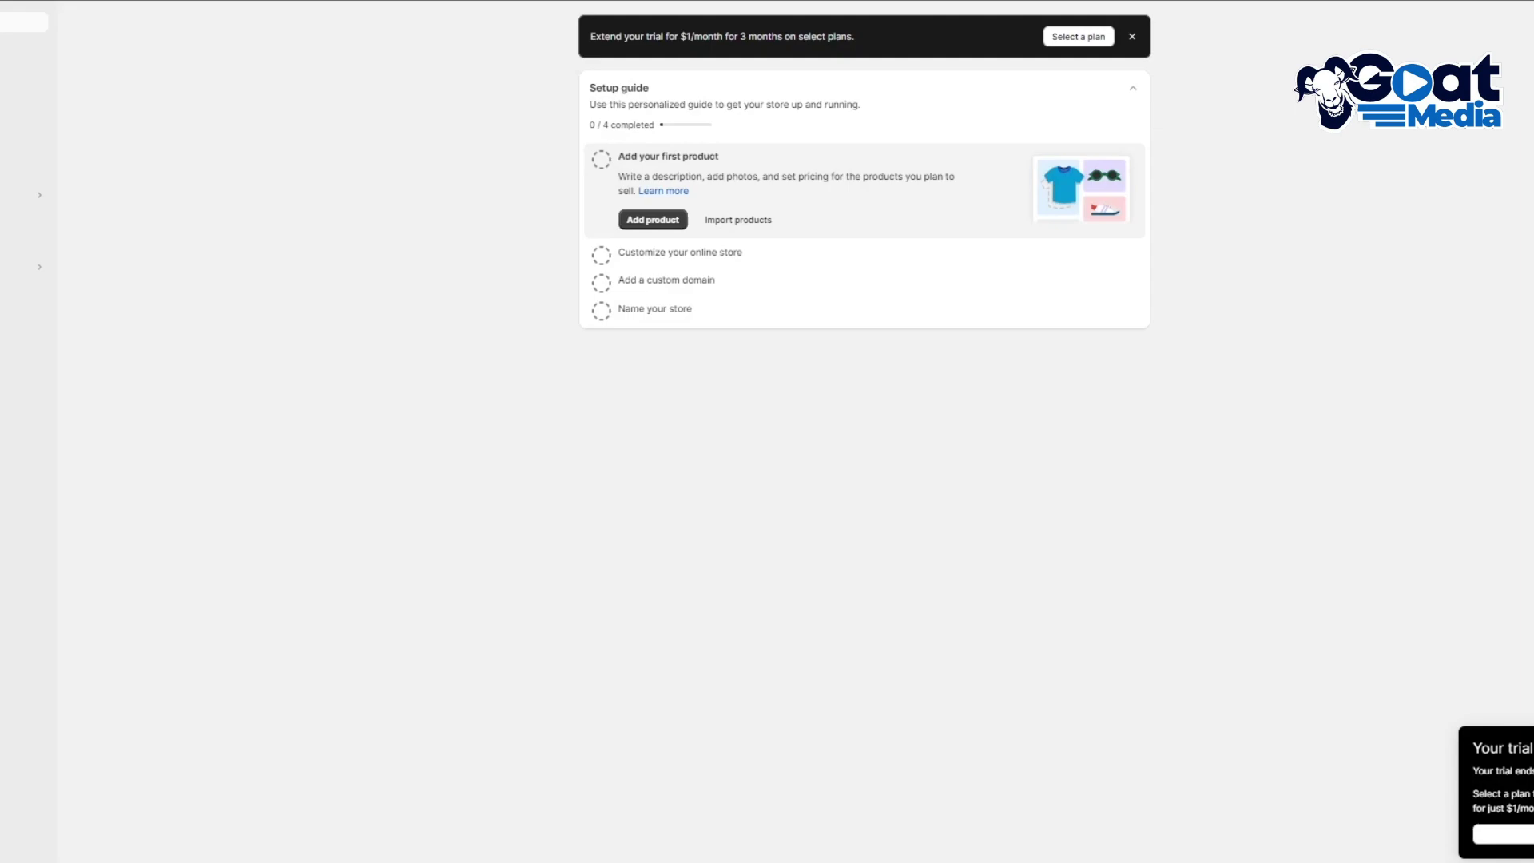
click(1460, 2)
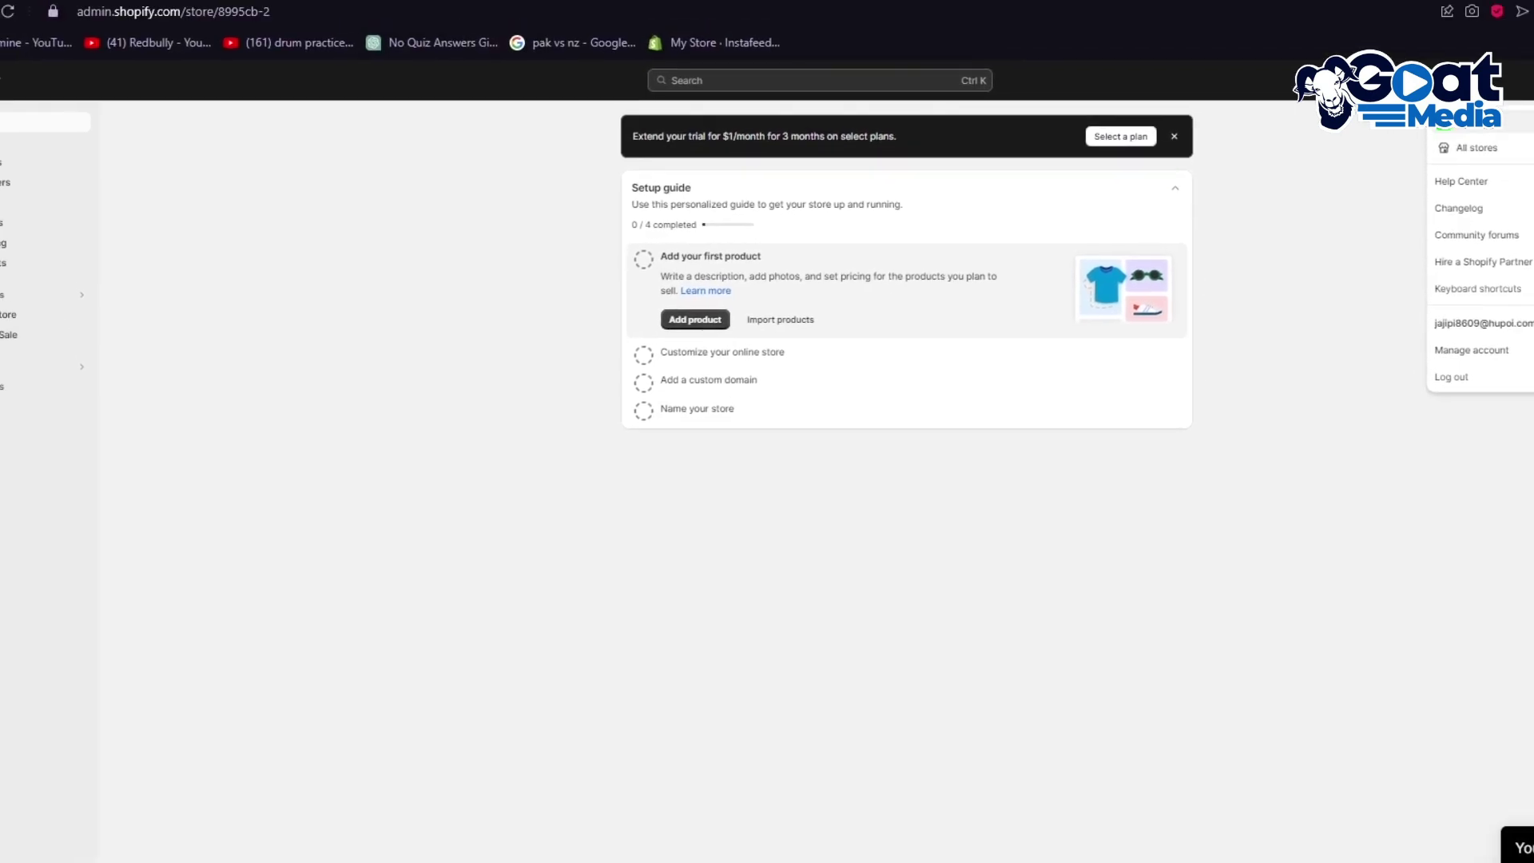
click(1182, 282)
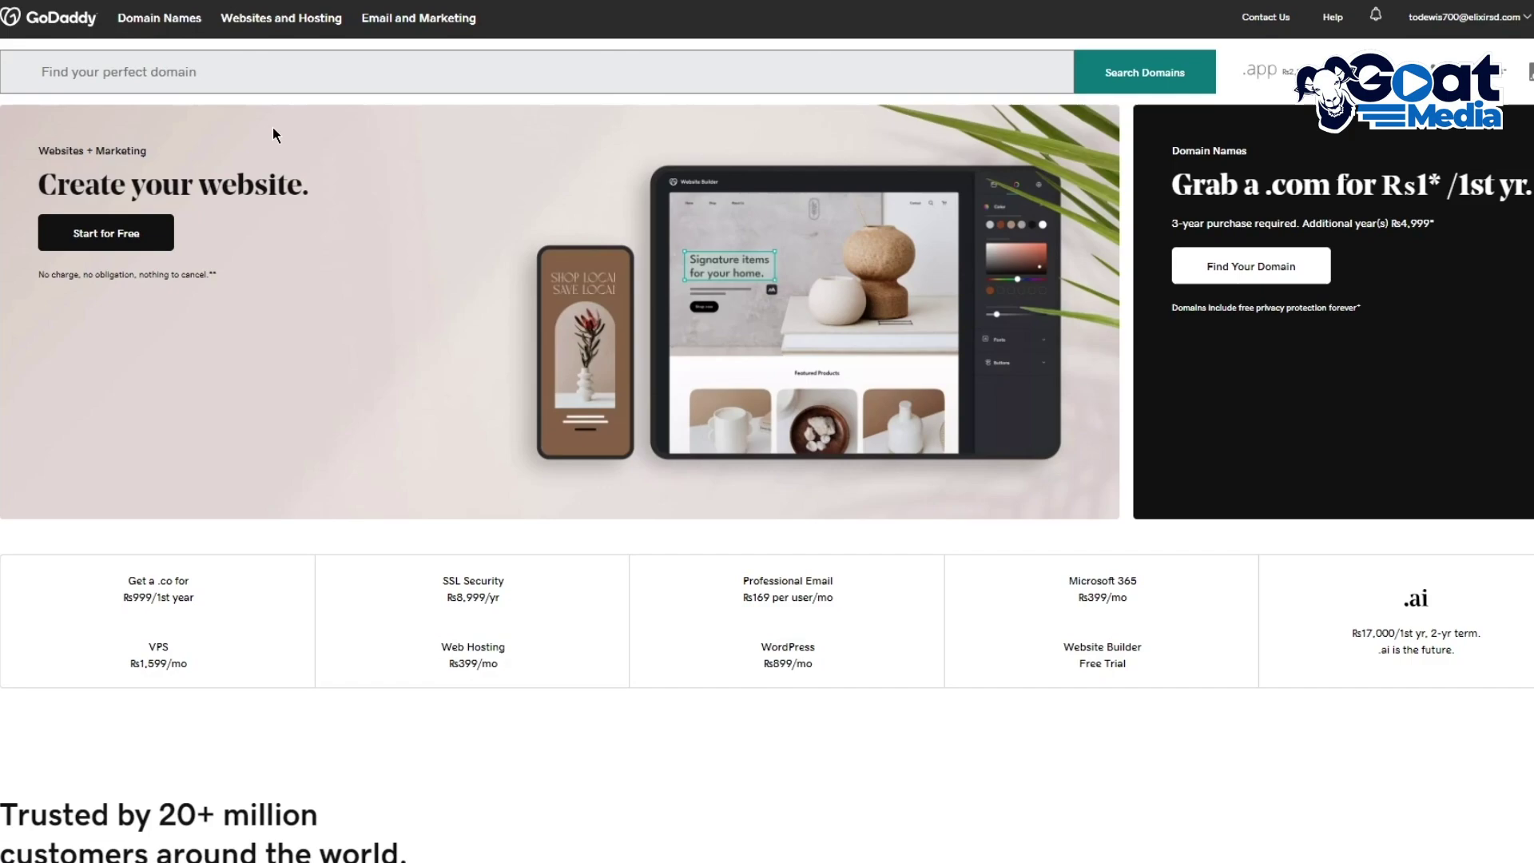
Search GoDaddy for the domain name johnhasretail
click(214, 75)
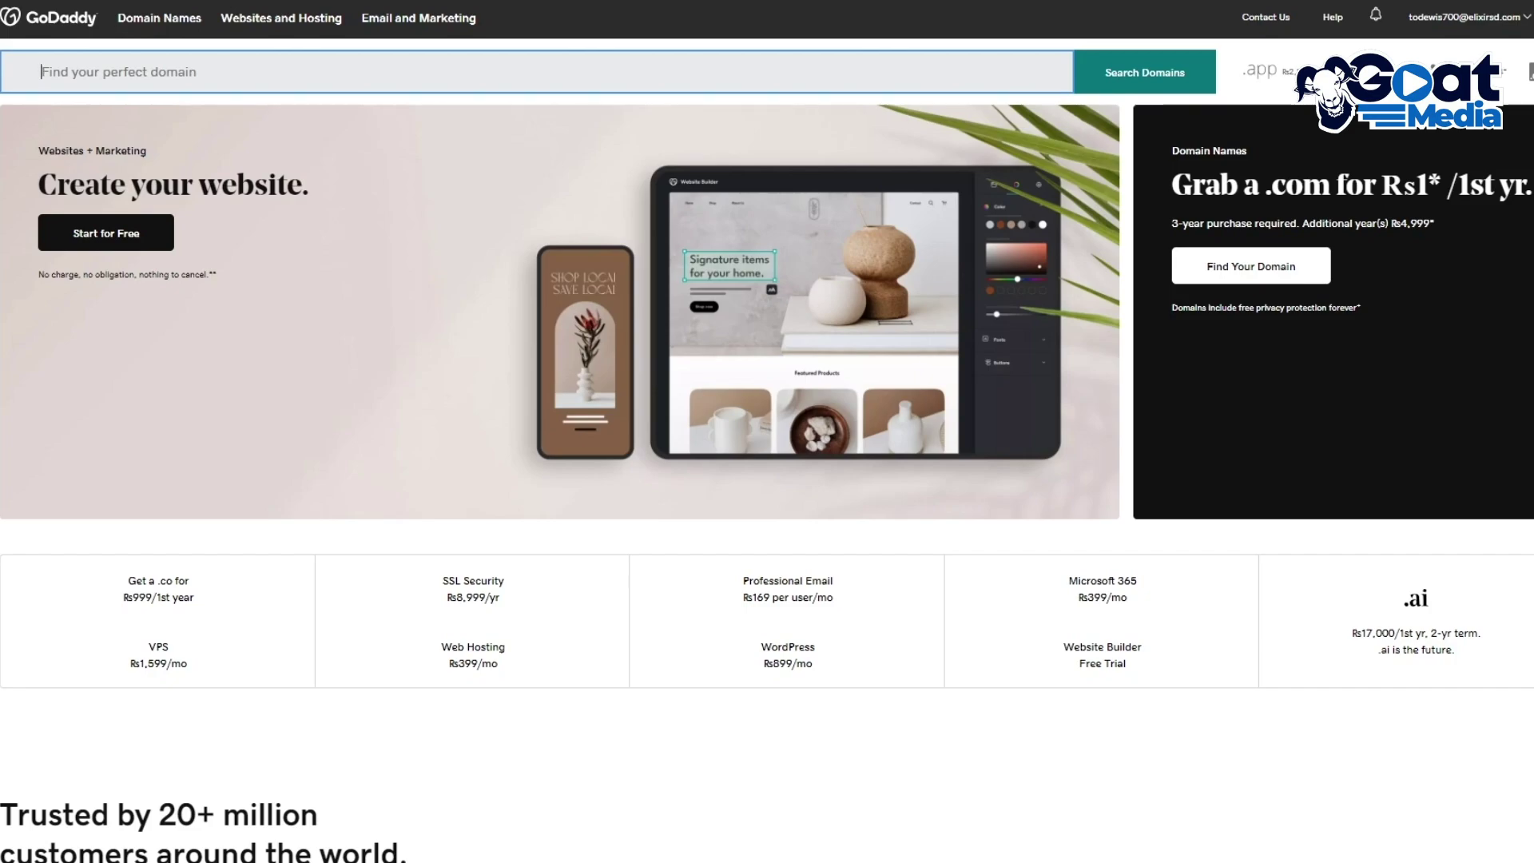
text(john)
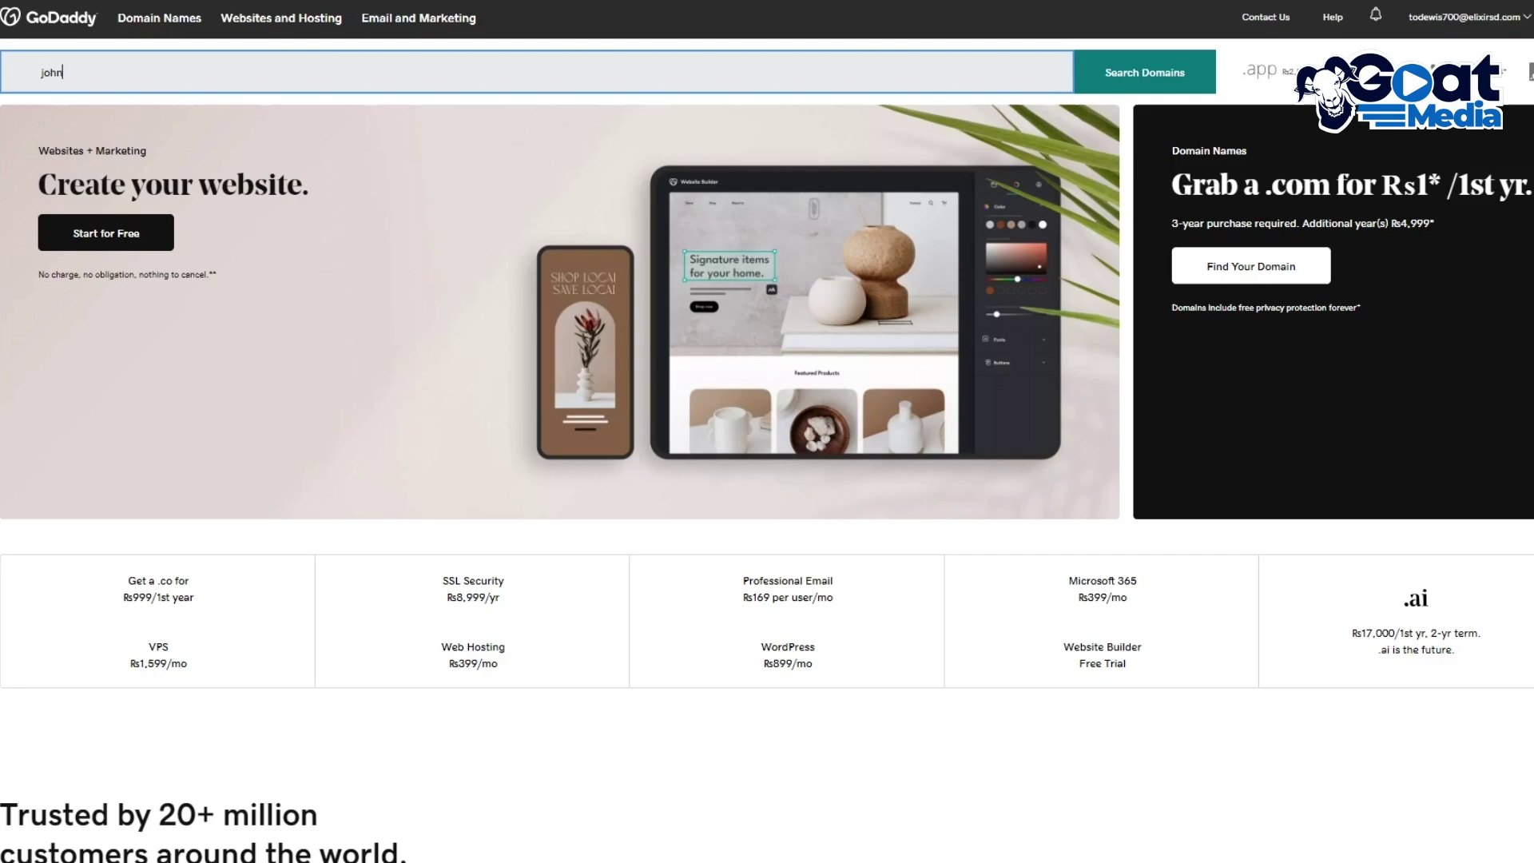
text(hasretail)
key(Return)
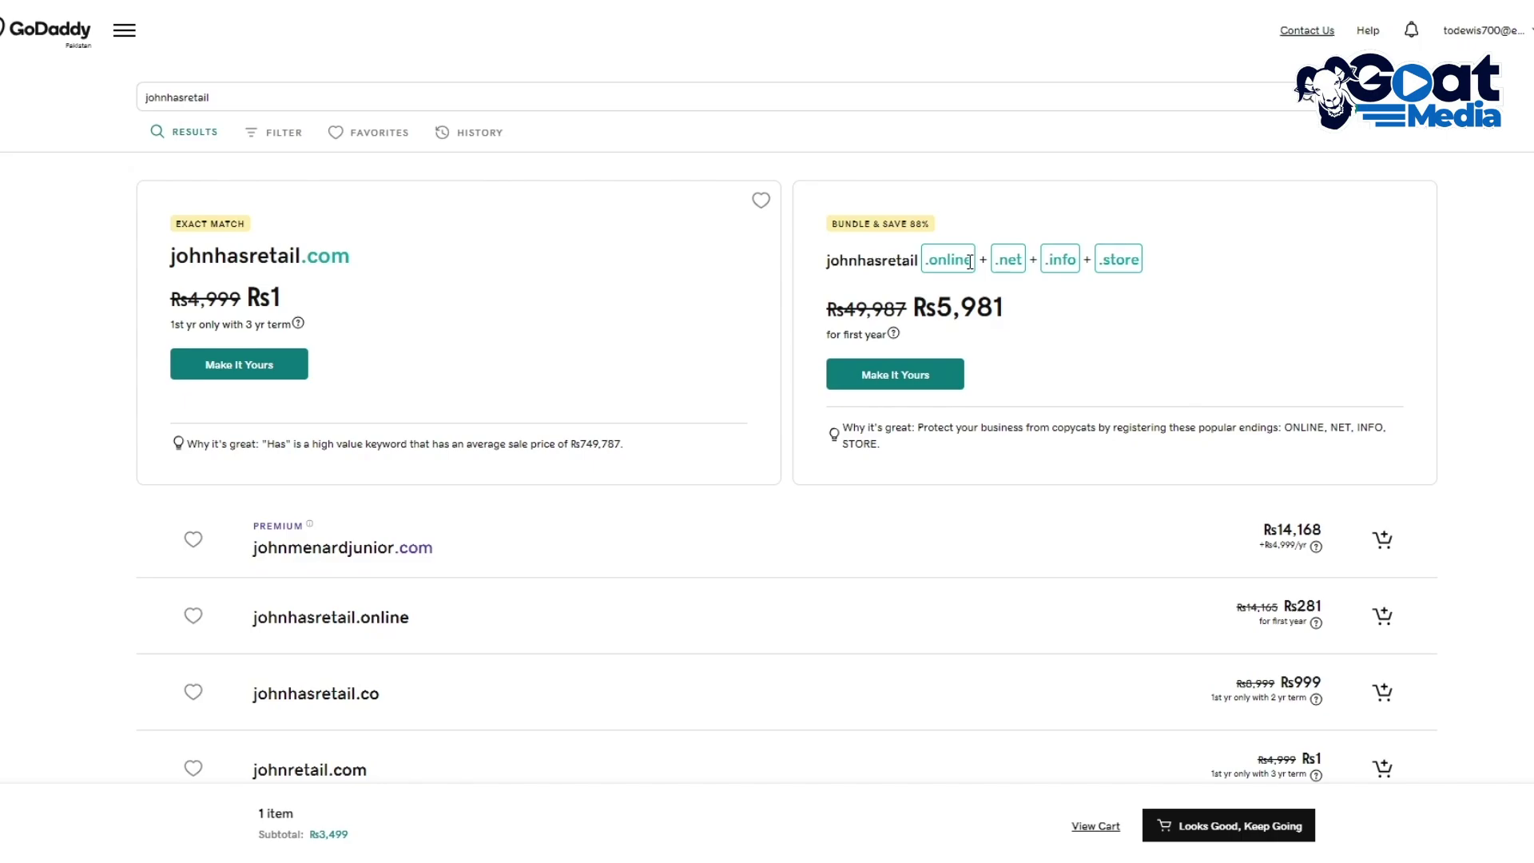
Look over the results and add johnhasretail.com to the cart with Make It Yours
scroll(970, 263, down, 3)
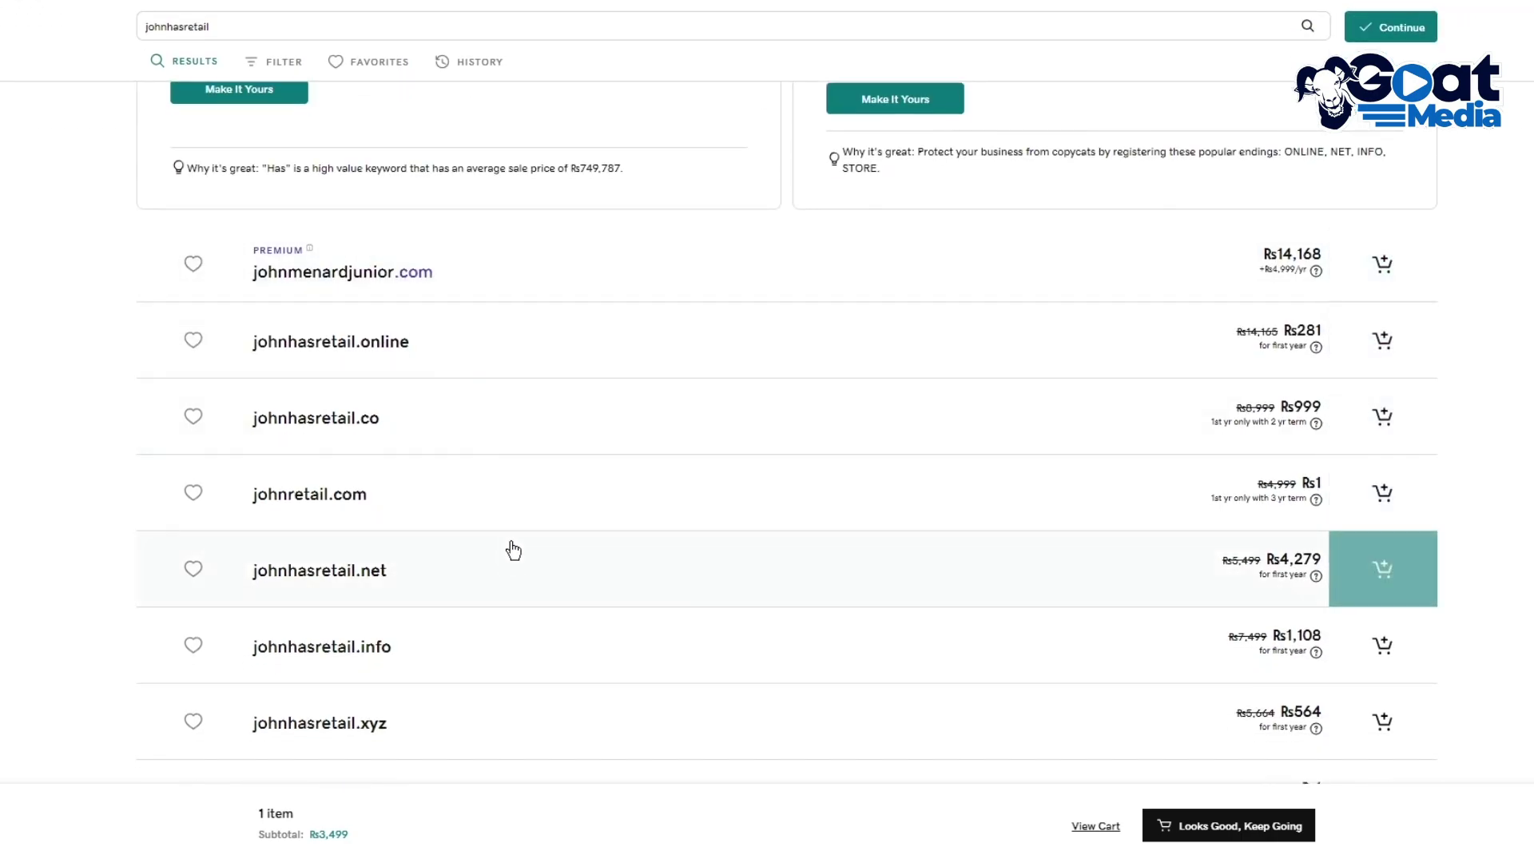
scroll(514, 550, down, 5)
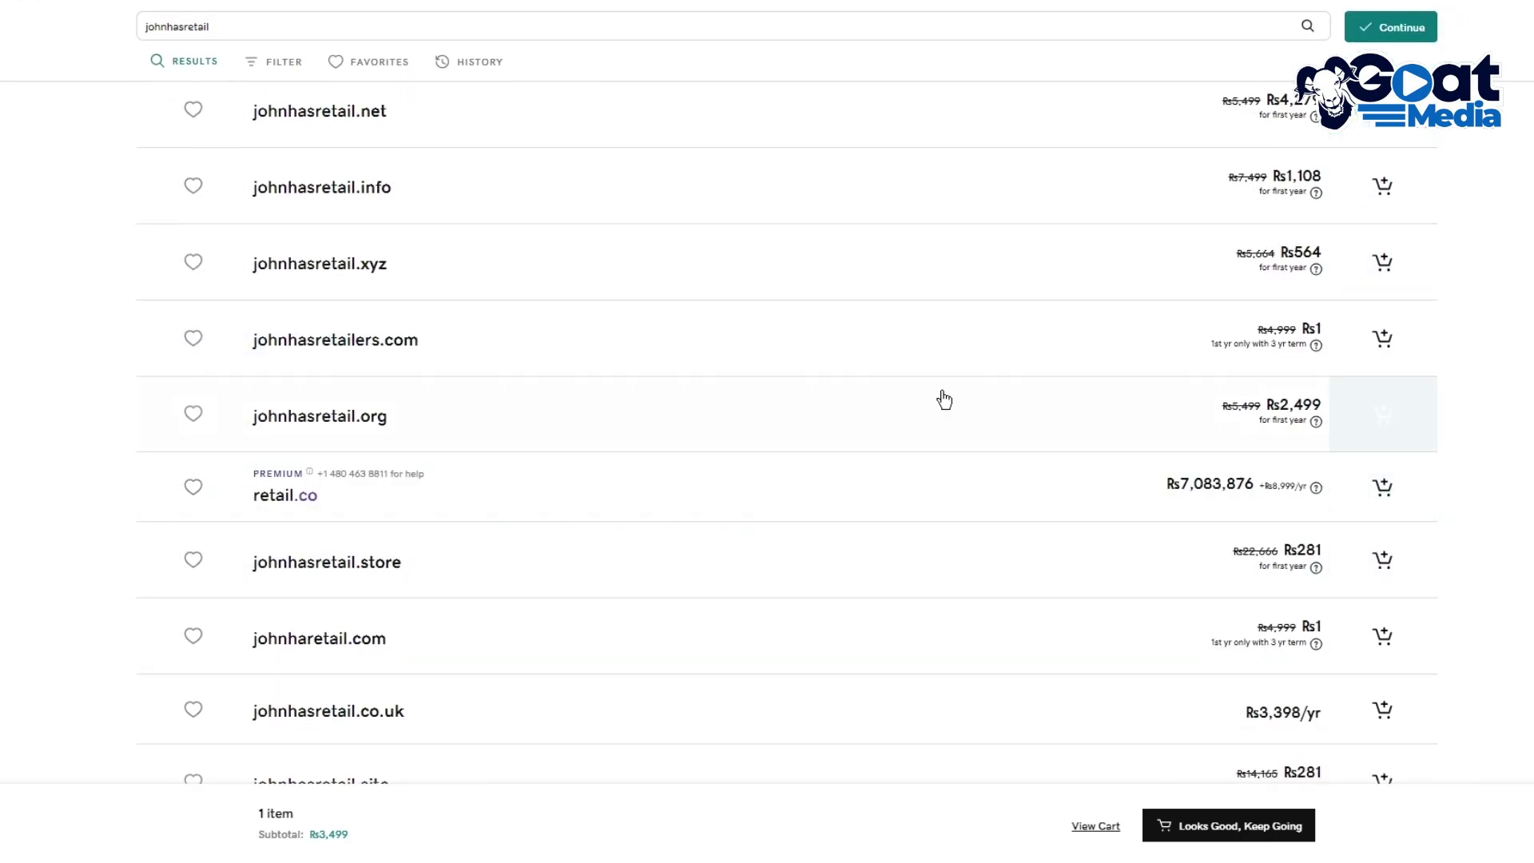
scroll(942, 400, up, 10)
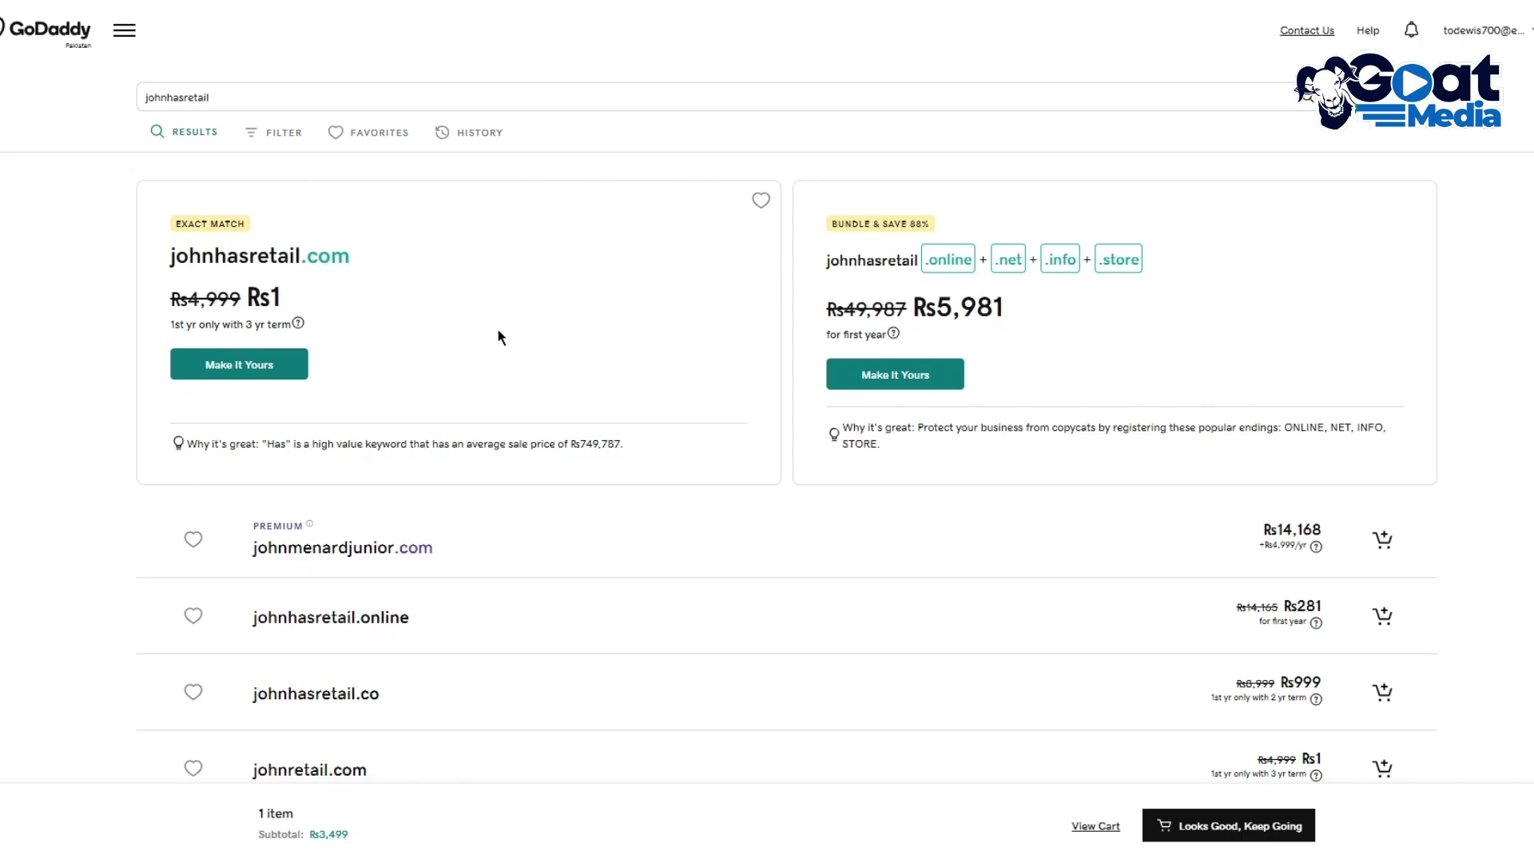
scroll(370, 314, down, 20)
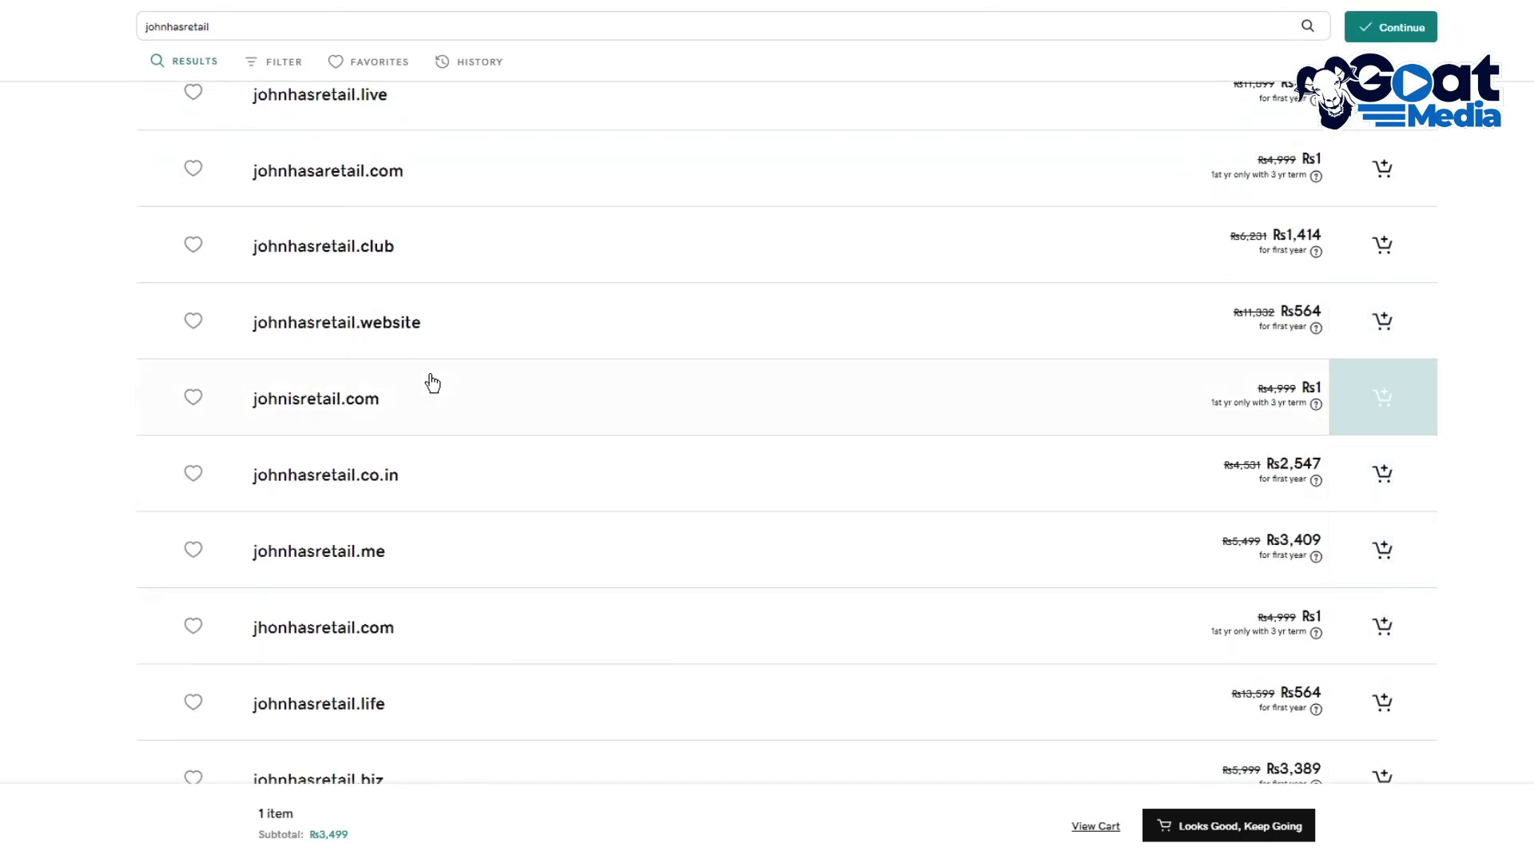
scroll(428, 329, up, 20)
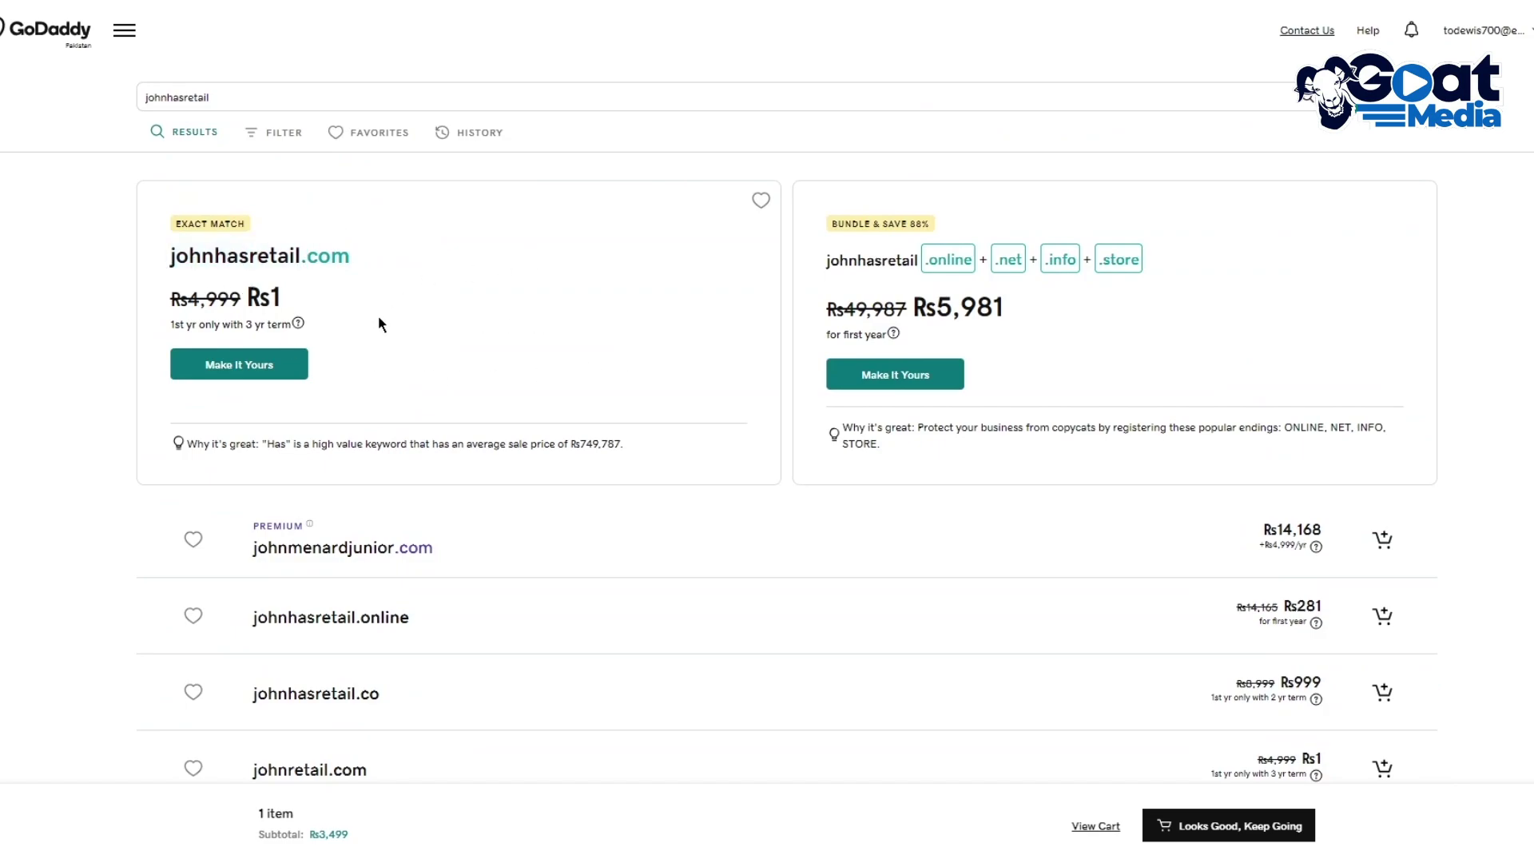
click(254, 364)
Continue from the johnhasretail.com card to the Protect Your Domain add-on options
click(236, 369)
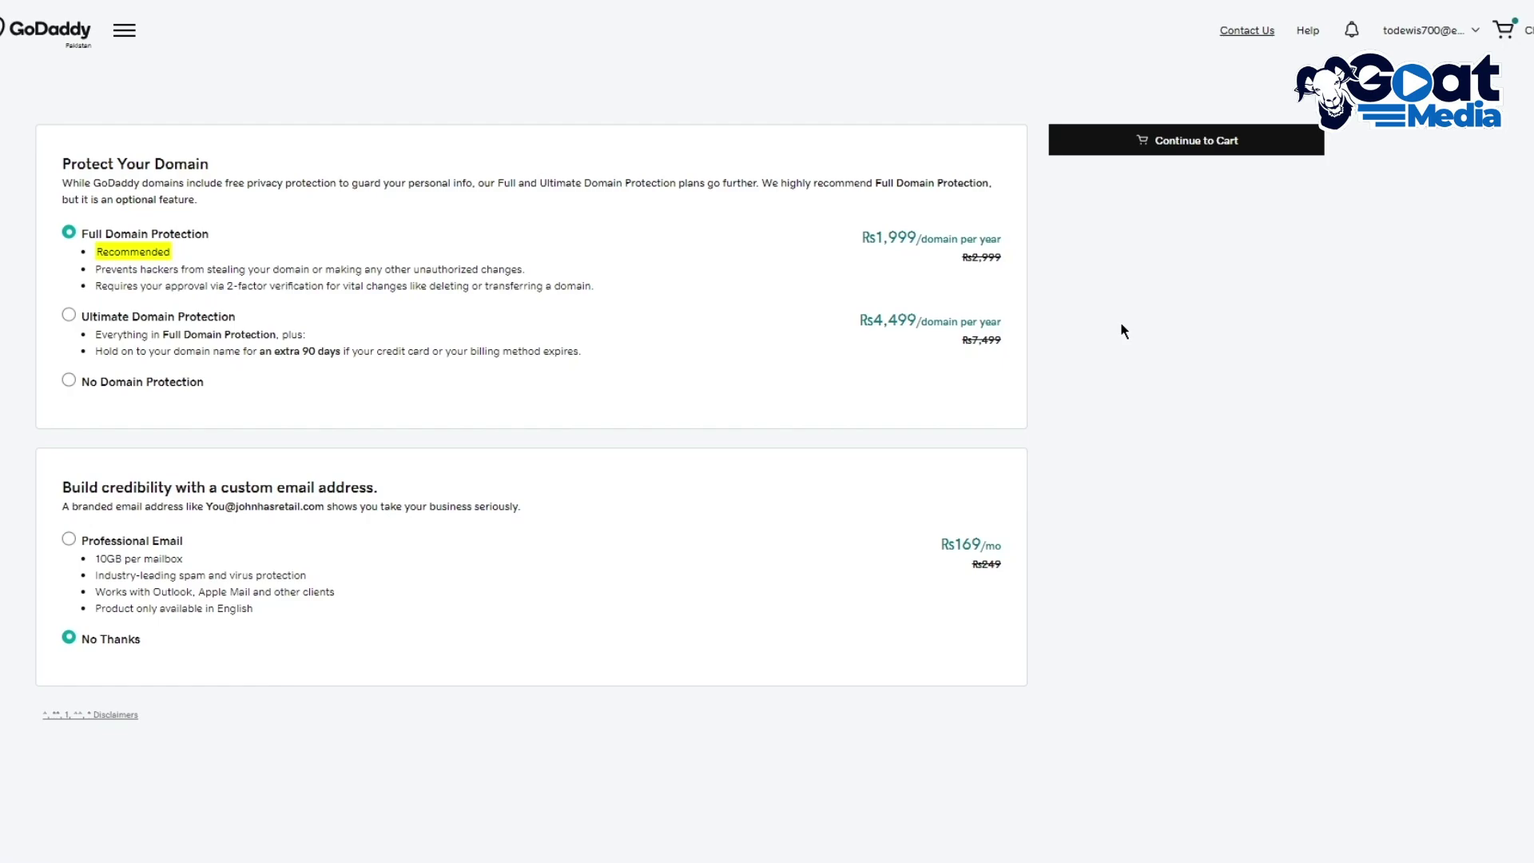
scroll(303, 336, down, 4)
scroll(879, 336, up, 4)
Open the cart and keep johnhasretail.com at a 3-year registration term
click(1154, 143)
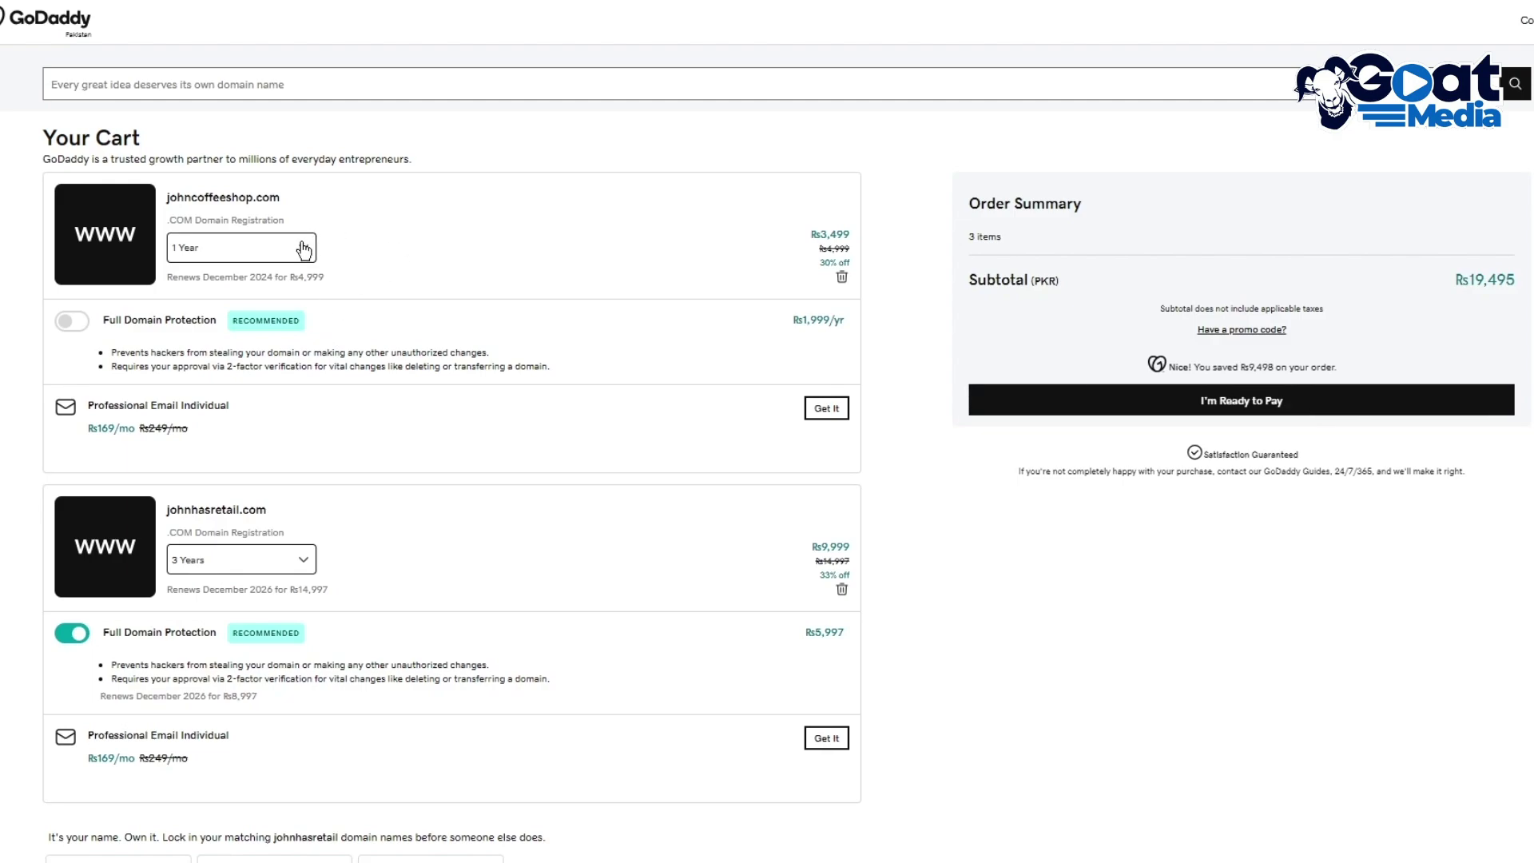
click(284, 567)
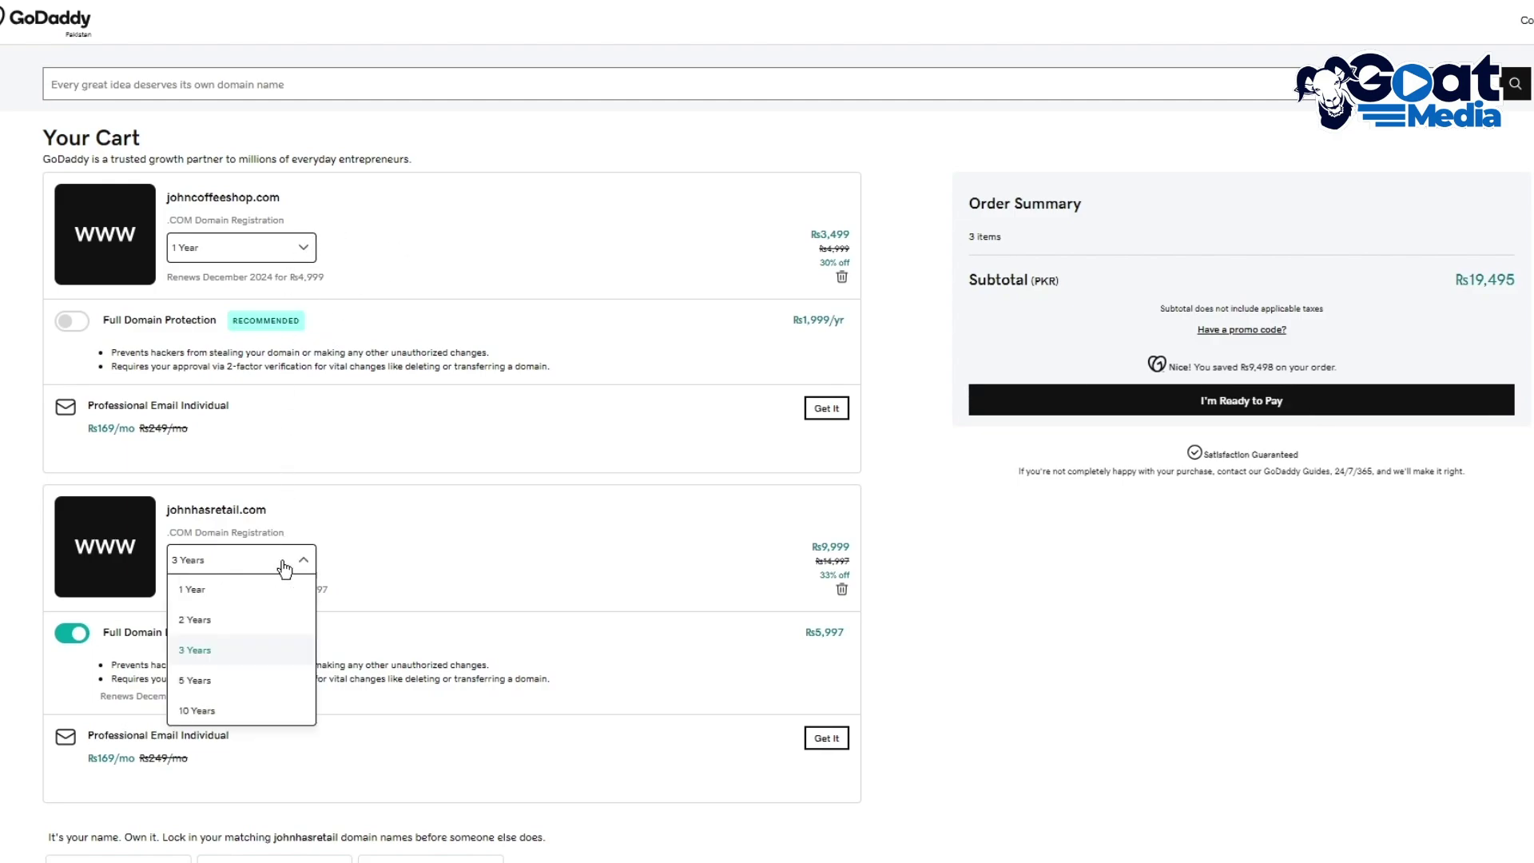
click(284, 567)
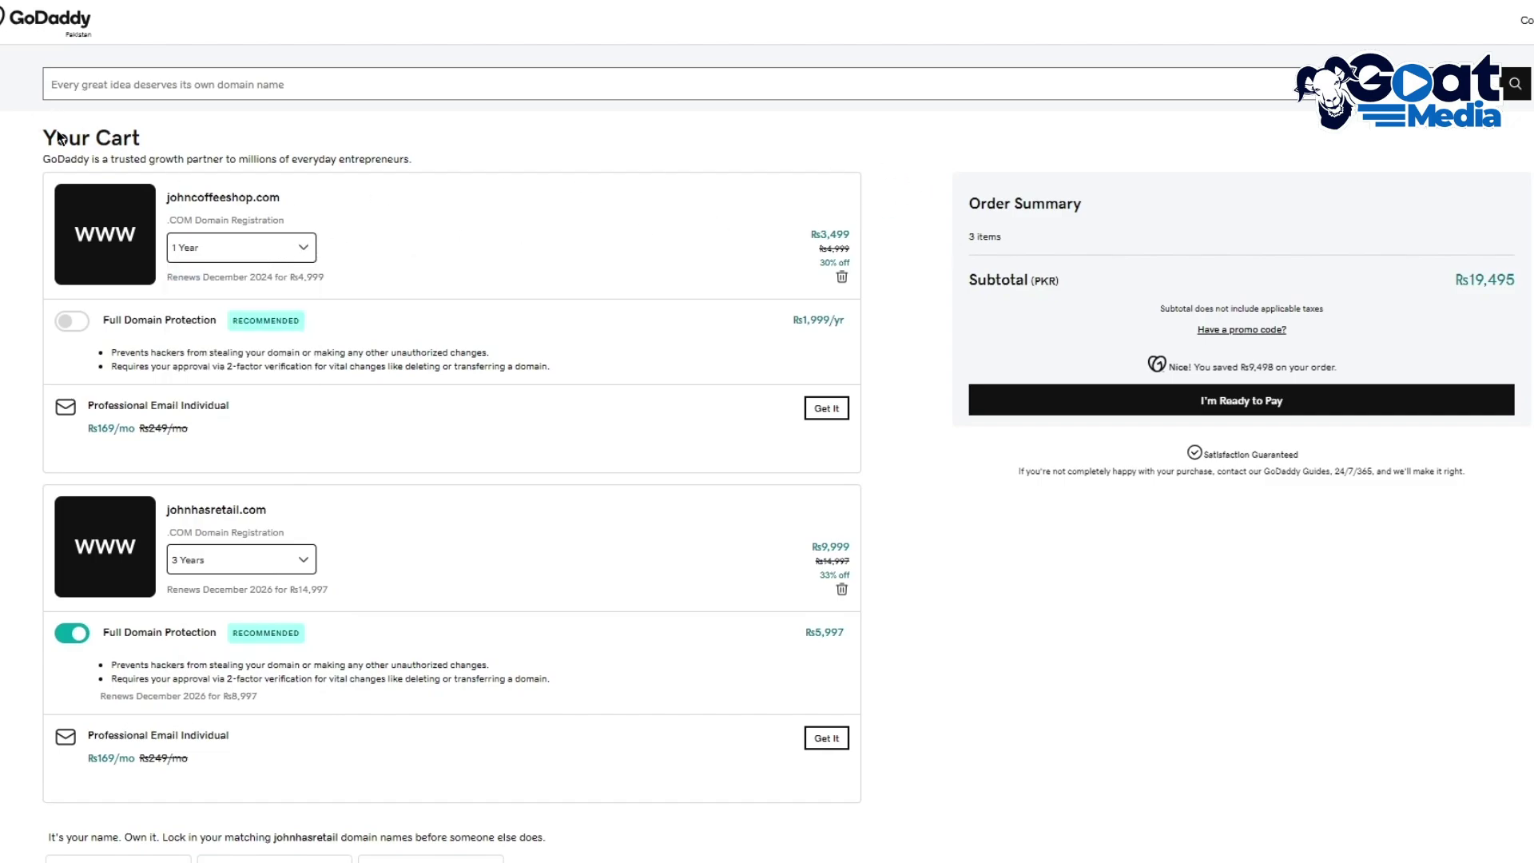
Review the cart items and the Rs19,495 subtotal with its taxes-excluded note
drag(61, 138, 991, 735)
click(993, 733)
drag(1469, 478, 996, 681)
click(8, 157)
click(996, 682)
drag(1476, 285, 1326, 312)
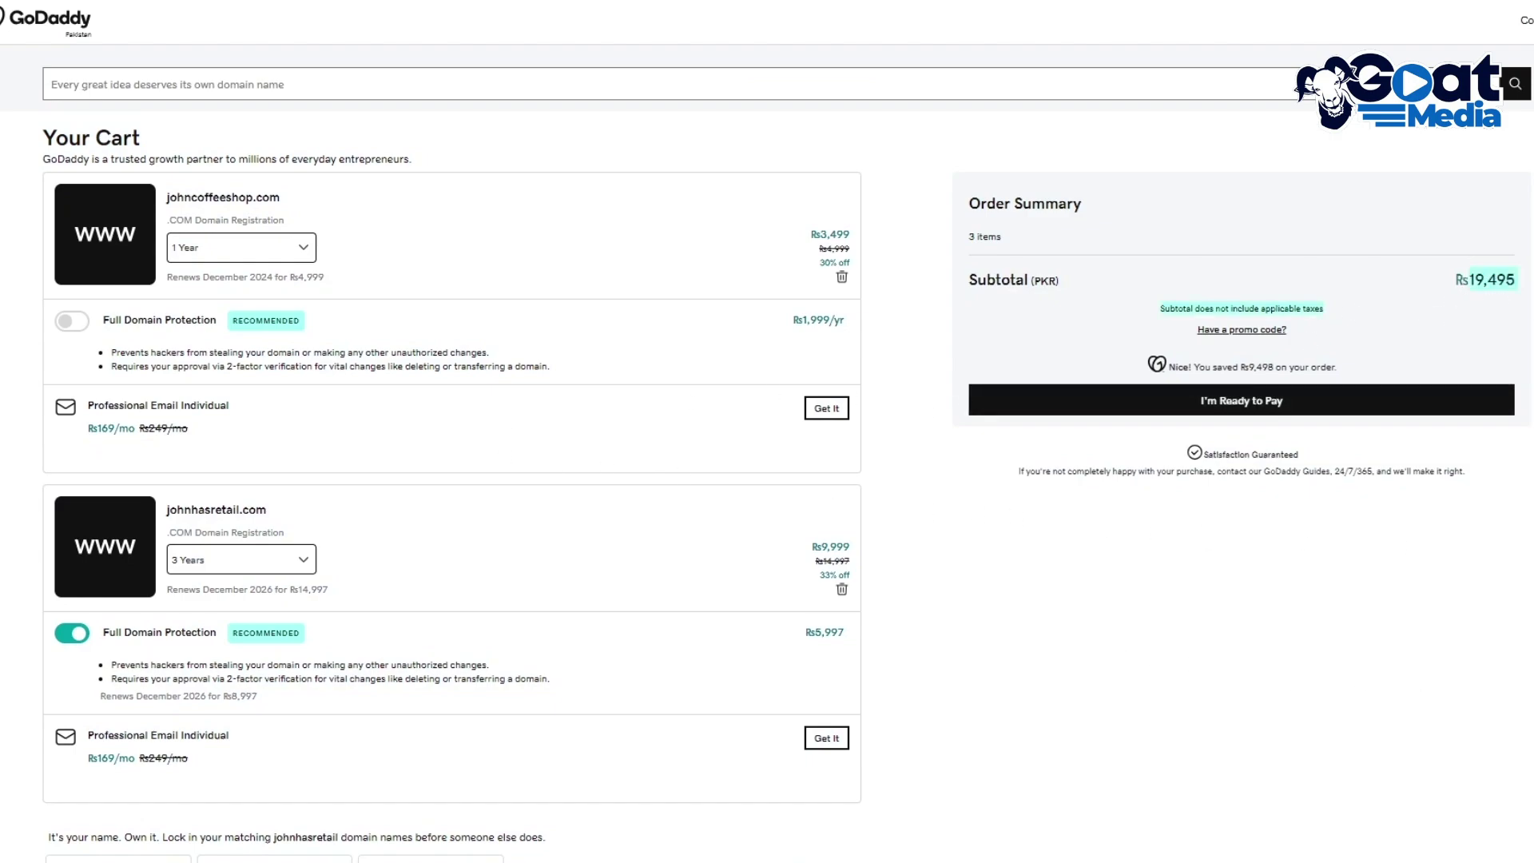
click(1327, 312)
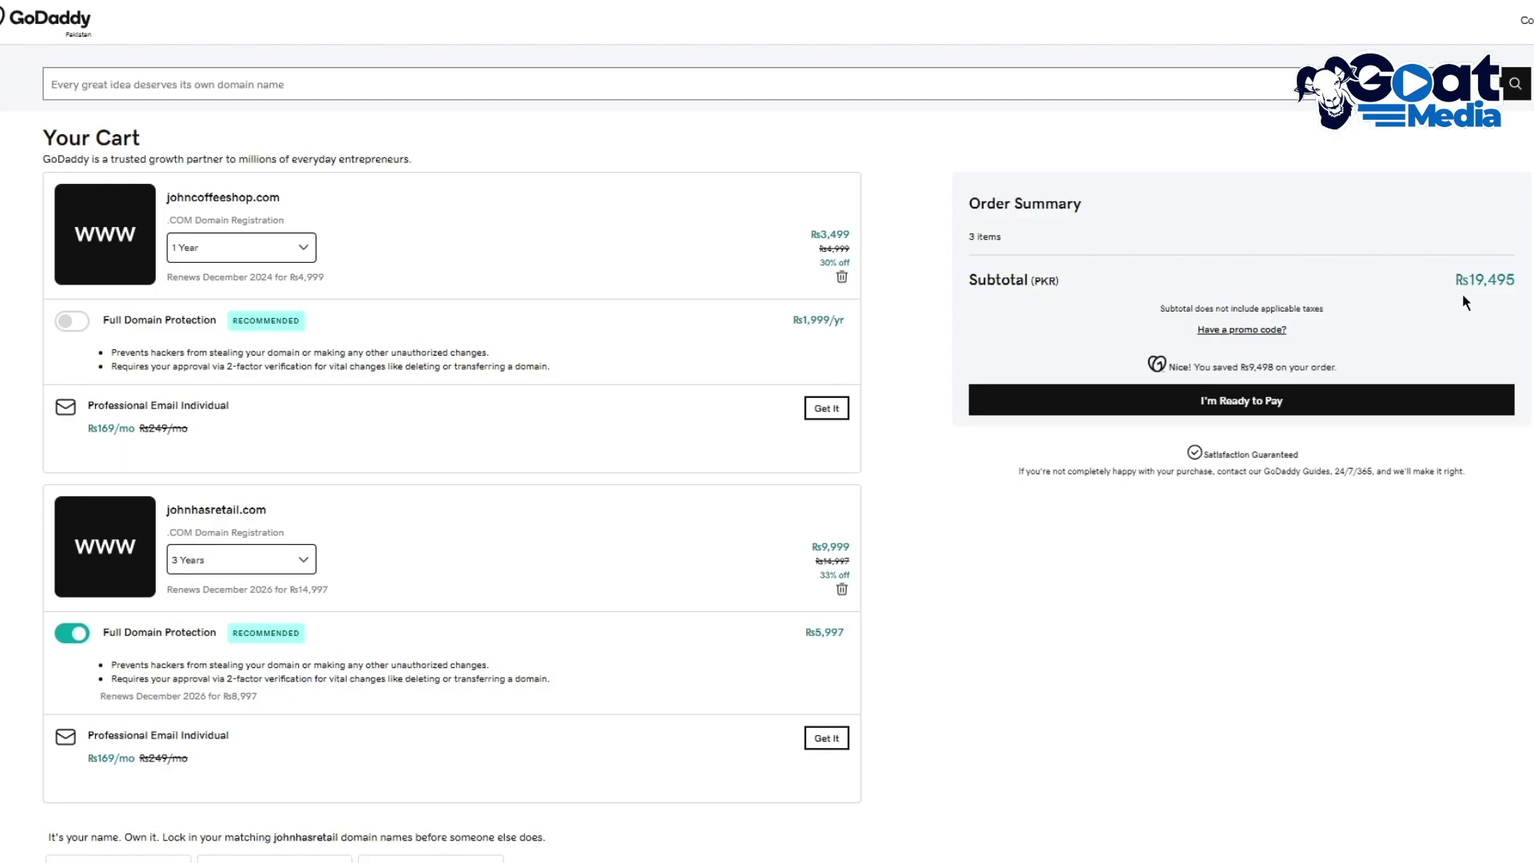
drag(1514, 298, 1161, 307)
click(1413, 302)
key(ctrl+a)
Open Settings > Domains showing the store's primary myshopify.com address
click(1371, 485)
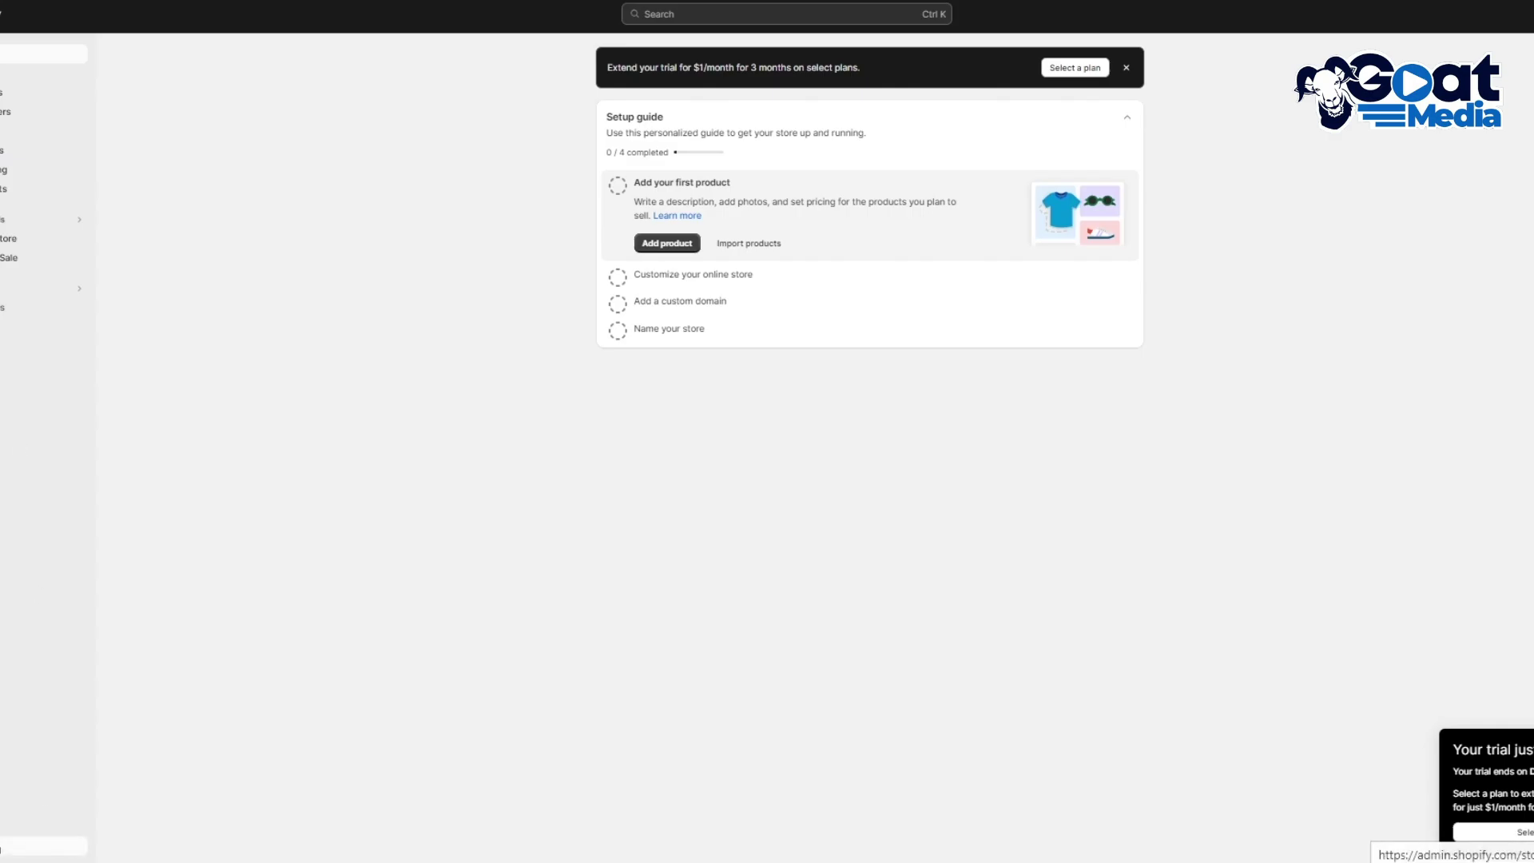
click(53, 839)
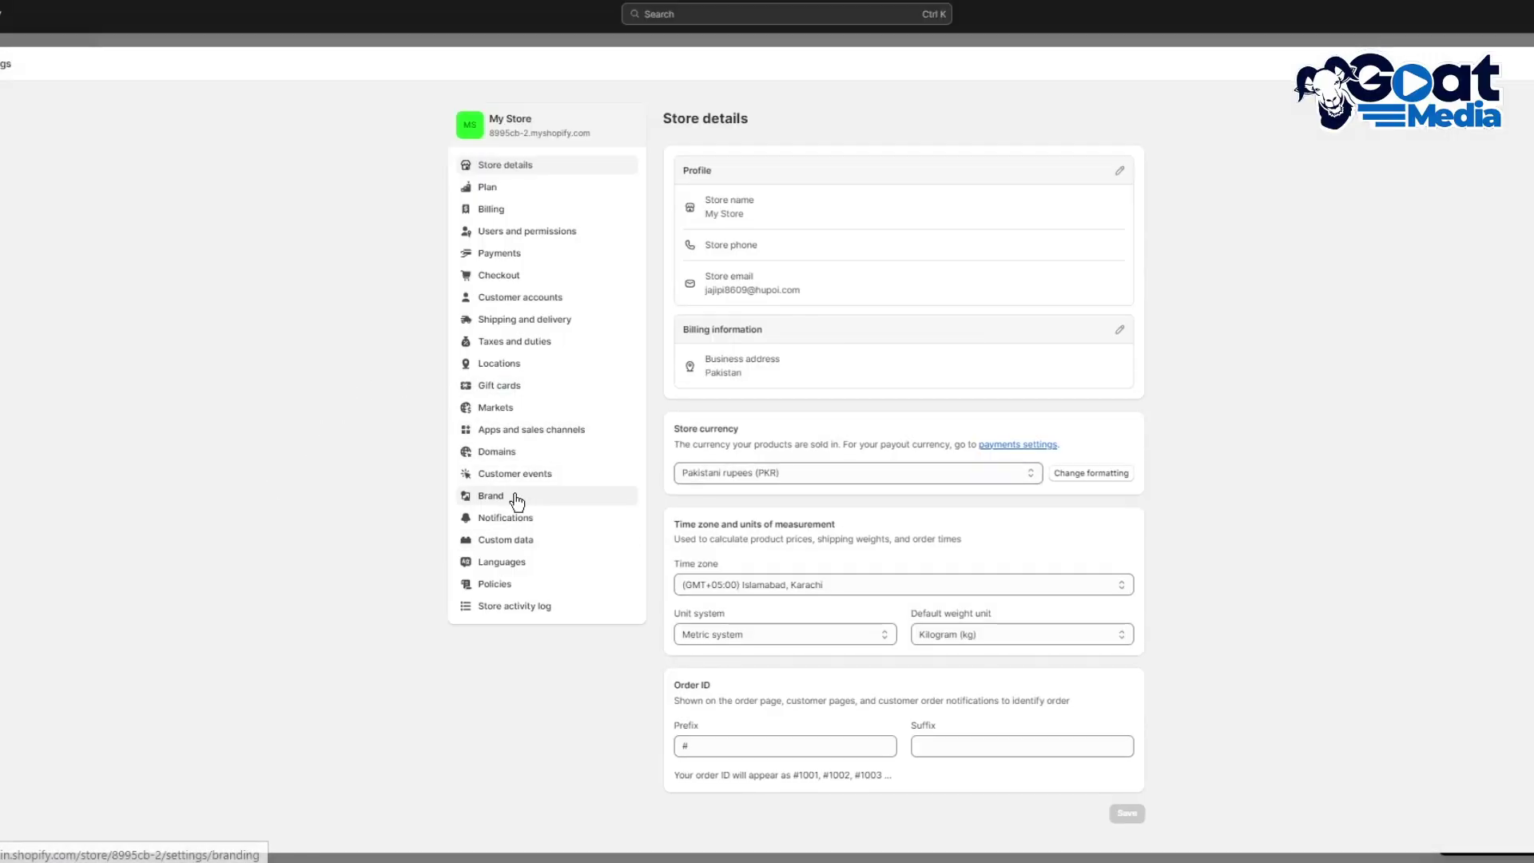
click(479, 451)
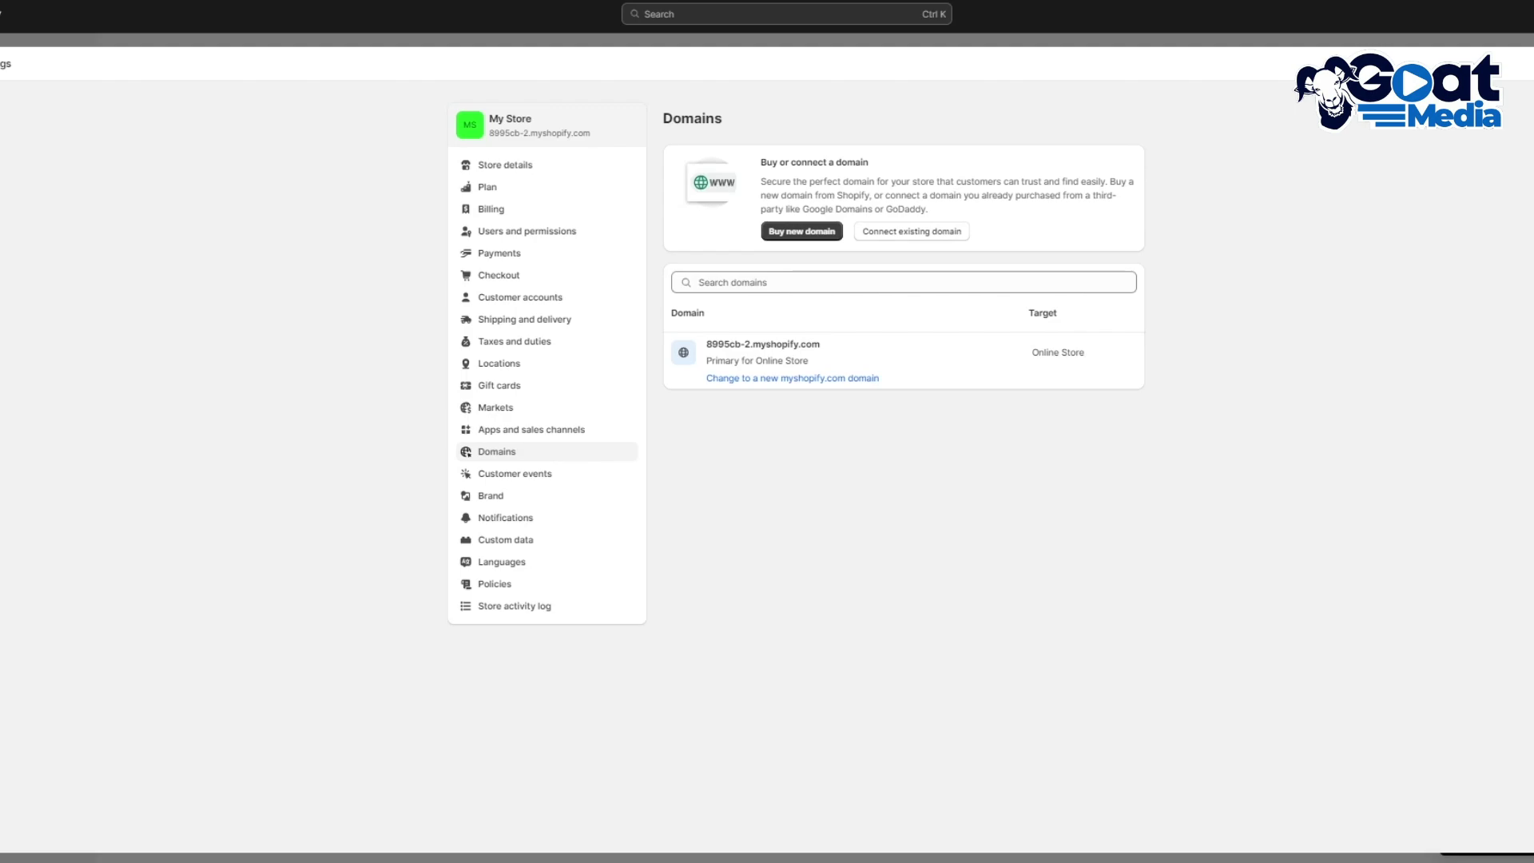
Choose Connect existing domain to open the empty Domain form
click(880, 232)
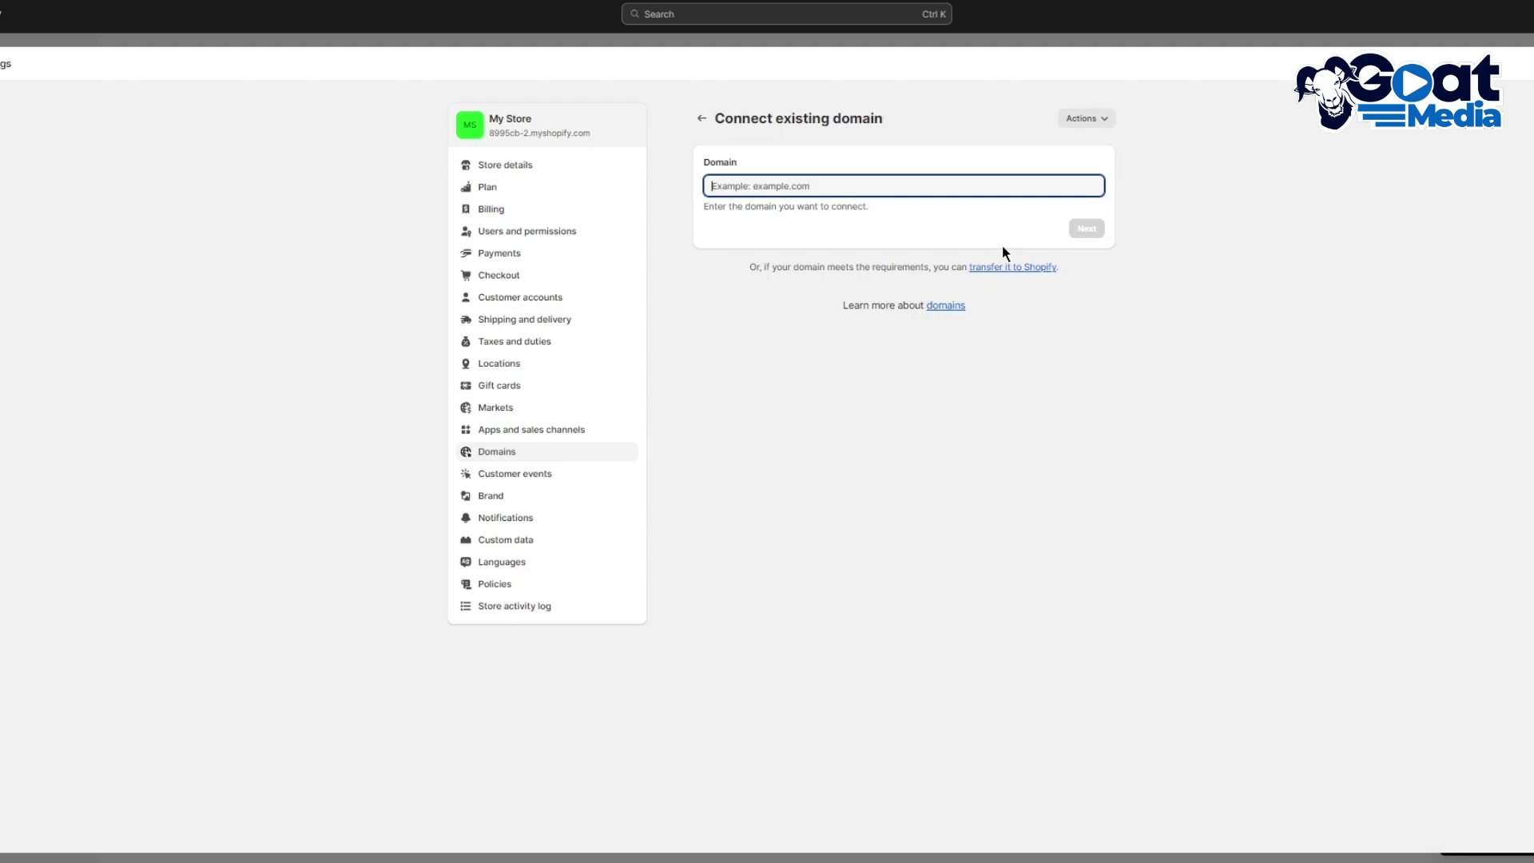